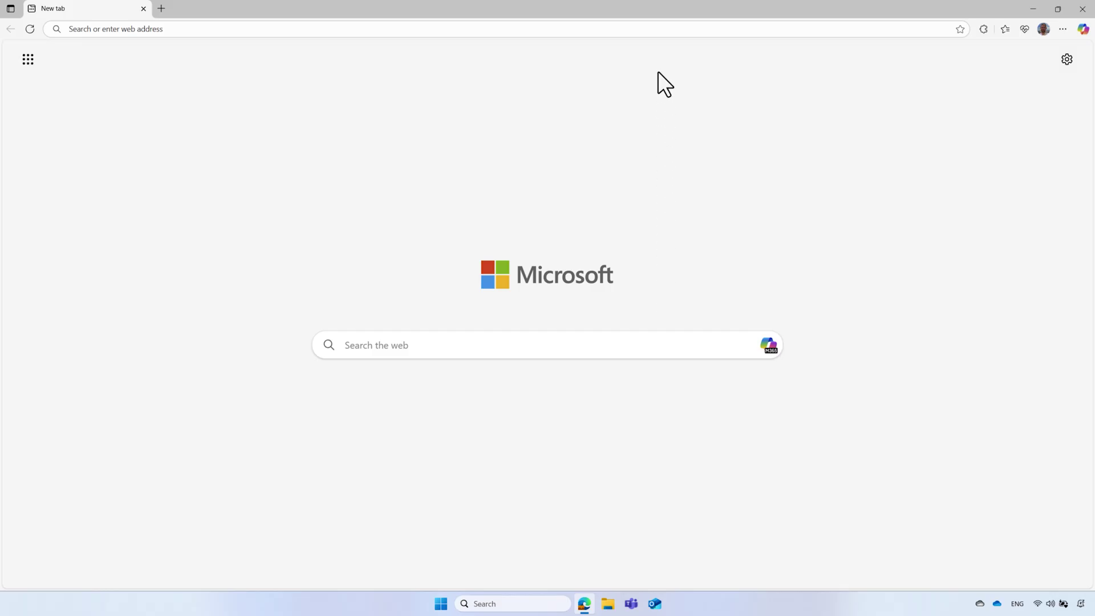
# Step: Go to the training site at training.myiddemo.com
pyautogui.click(658, 29)
pyautogui.write('training.myiddemo.com')
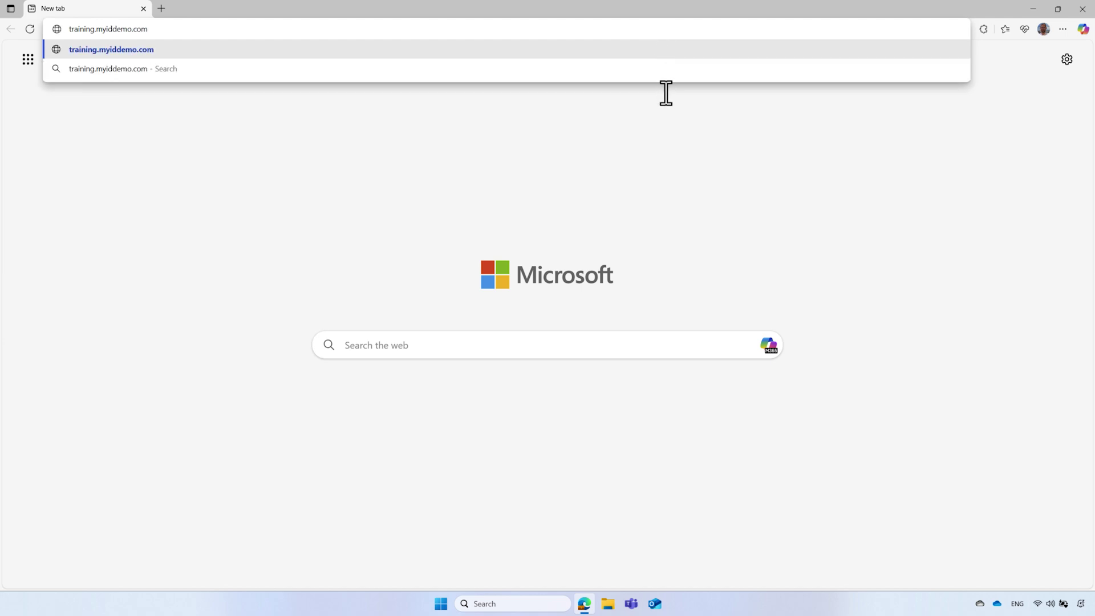
pyautogui.press('Return')
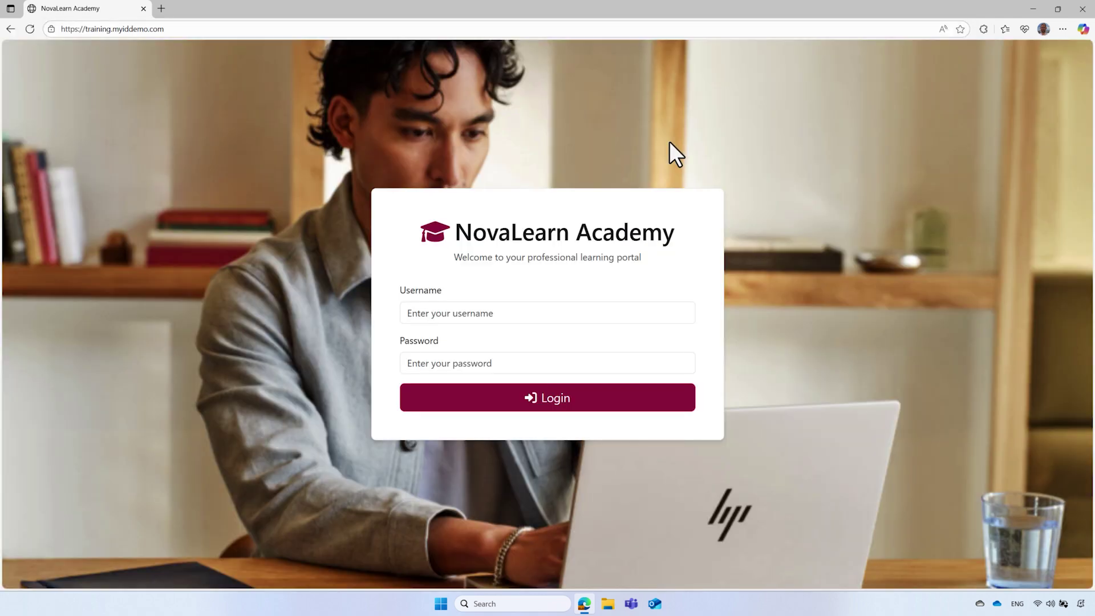
# Step: Sign in with the username and password, then open the Personal Data Handling course
pyautogui.click(627, 314)
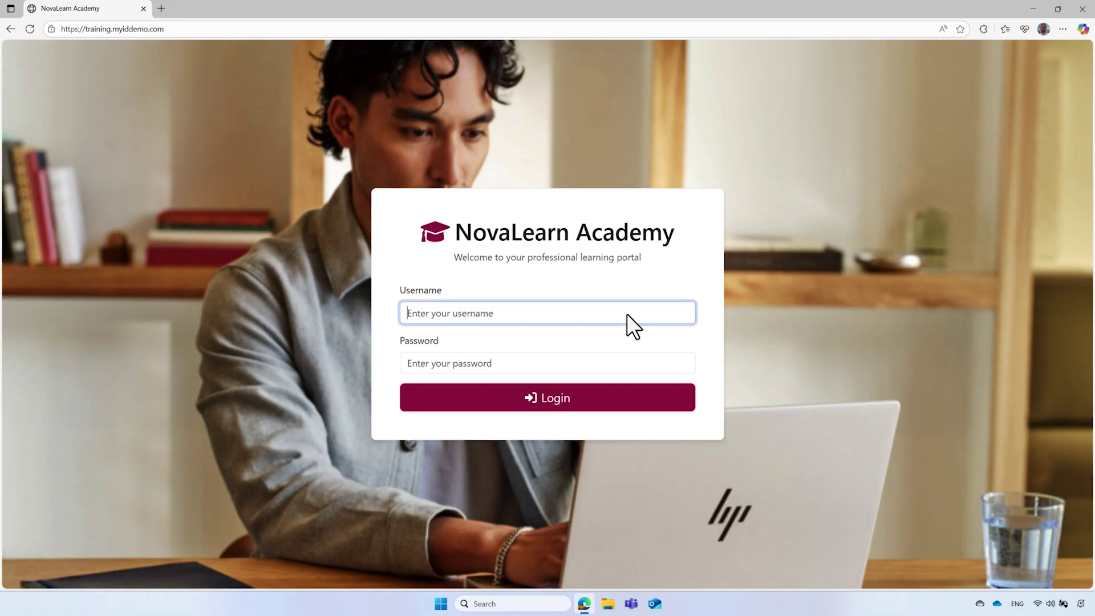
pyautogui.write('Alex R.')
pyautogui.click(615, 363)
pyautogui.write('••••••••••••••••••••')
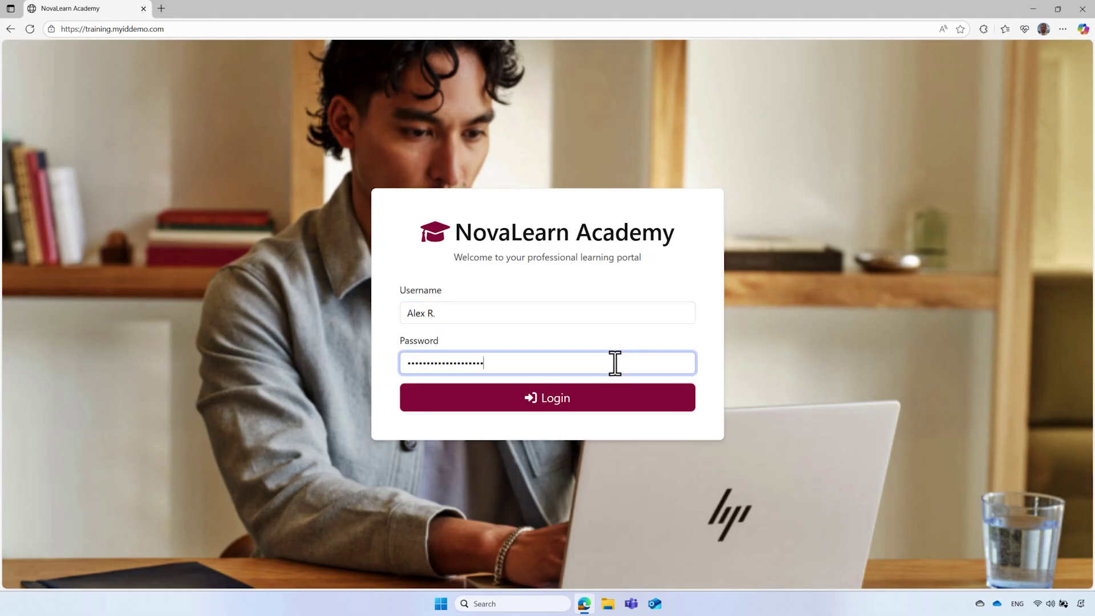
pyautogui.click(608, 411)
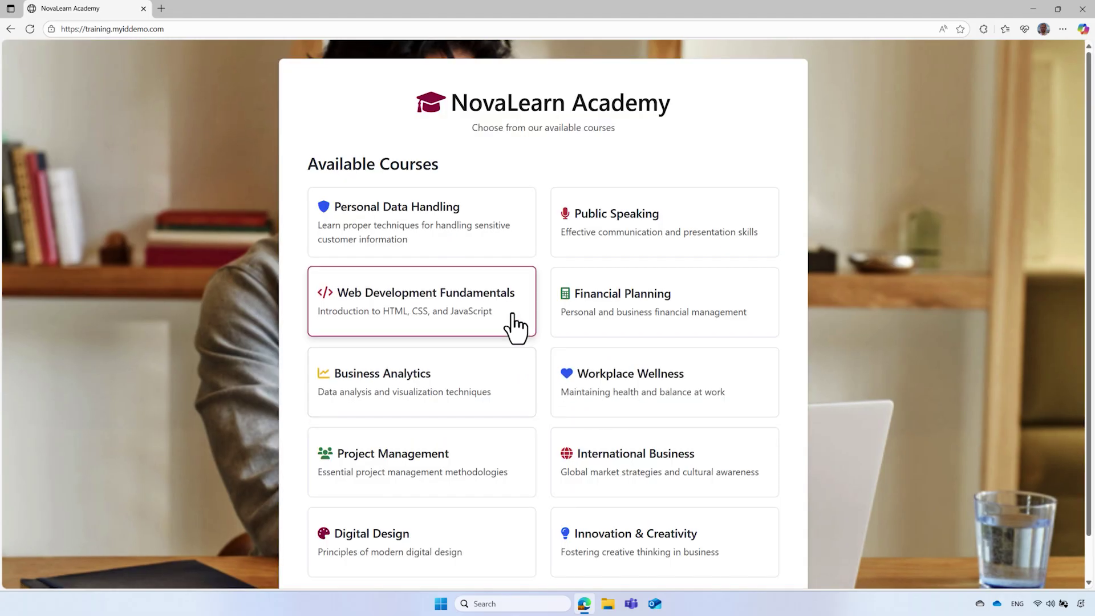
pyautogui.click(491, 252)
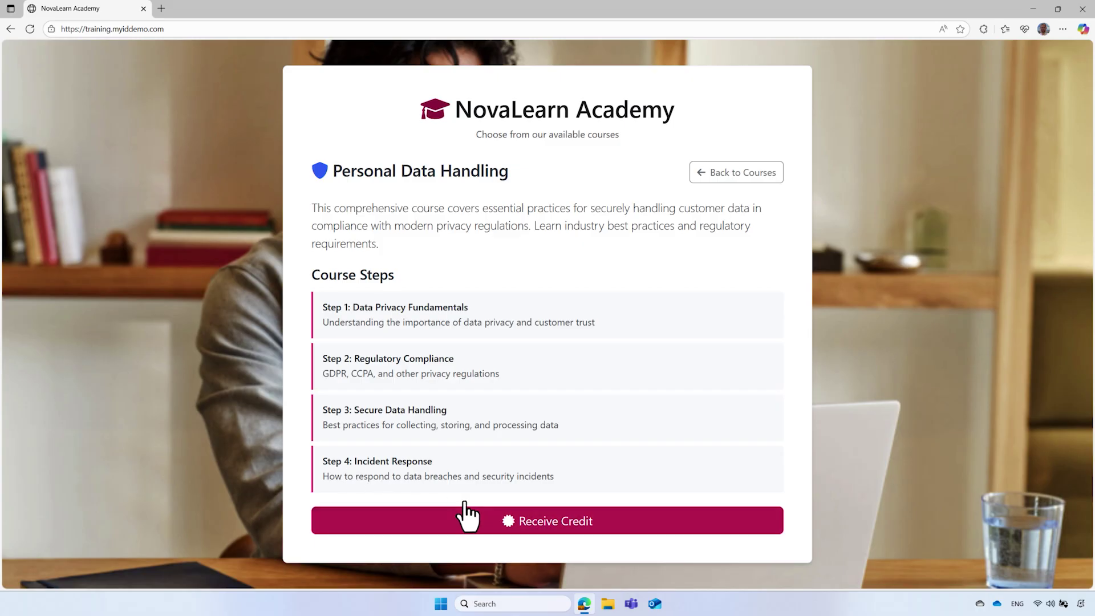
# Step: Request course credit and attach Me.jpg from Downloads as the credential photo
pyautogui.click(539, 521)
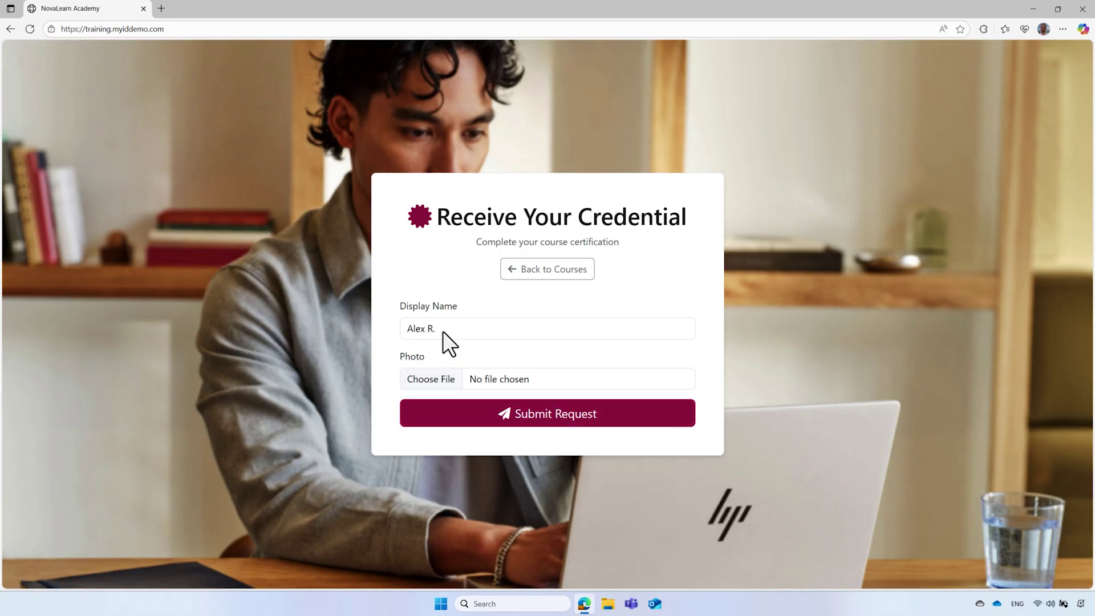
pyautogui.click(508, 382)
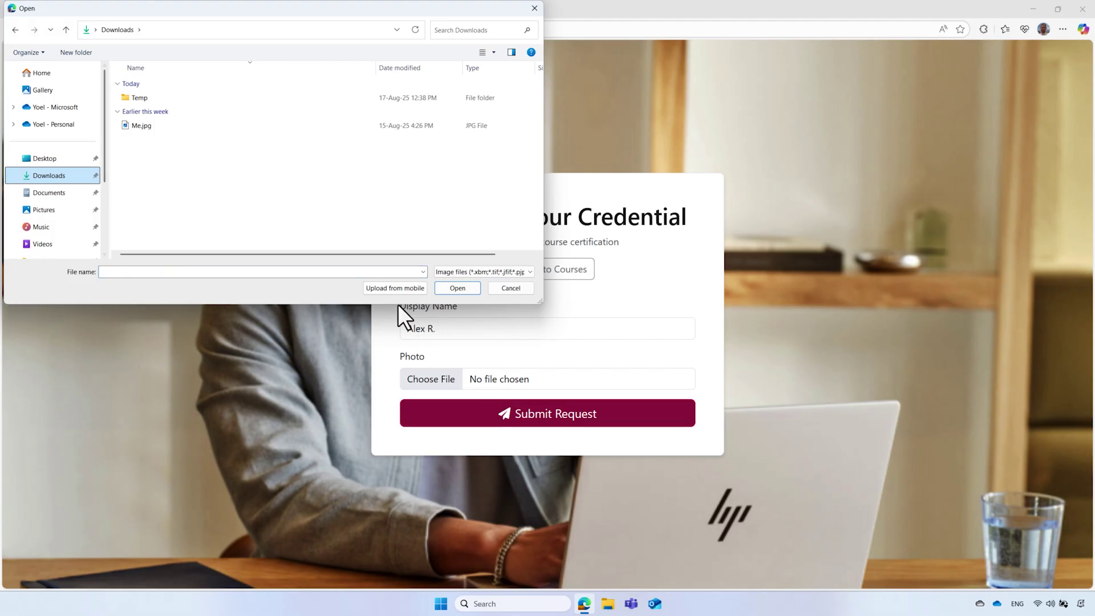
pyautogui.click(203, 126)
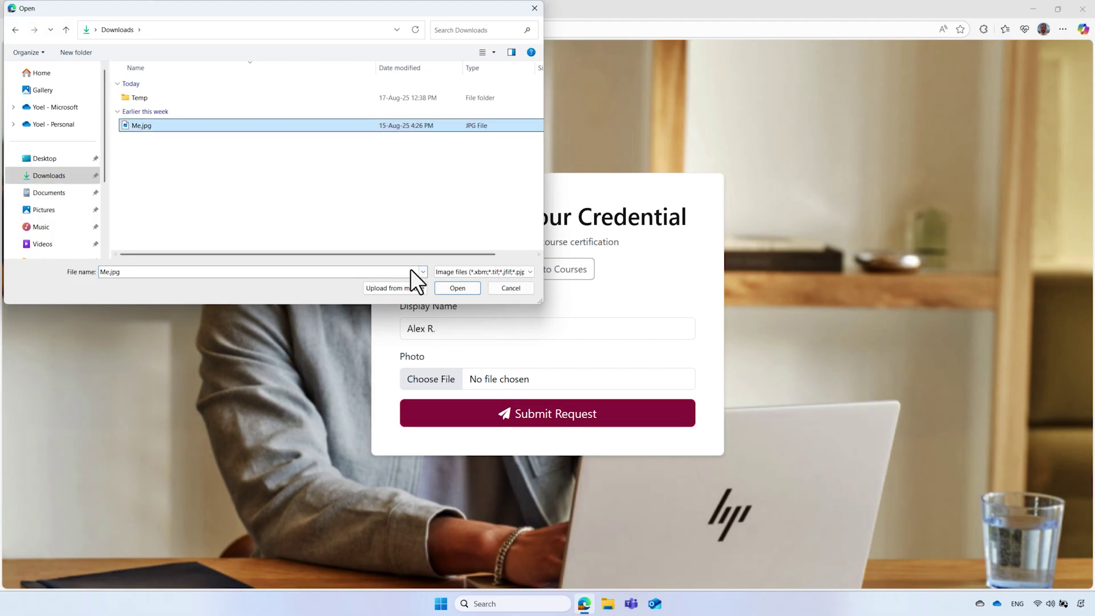
pyautogui.click(443, 287)
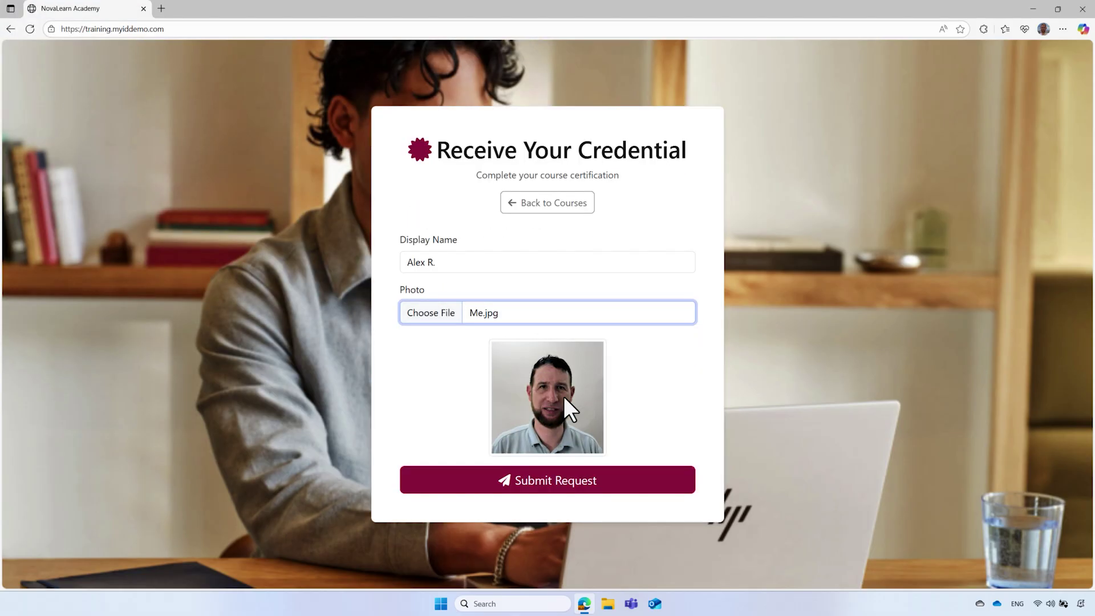
# Step: Submit the credential request and accept the Personal Data Handling certificate in Authenticator via QR code
pyautogui.click(603, 488)
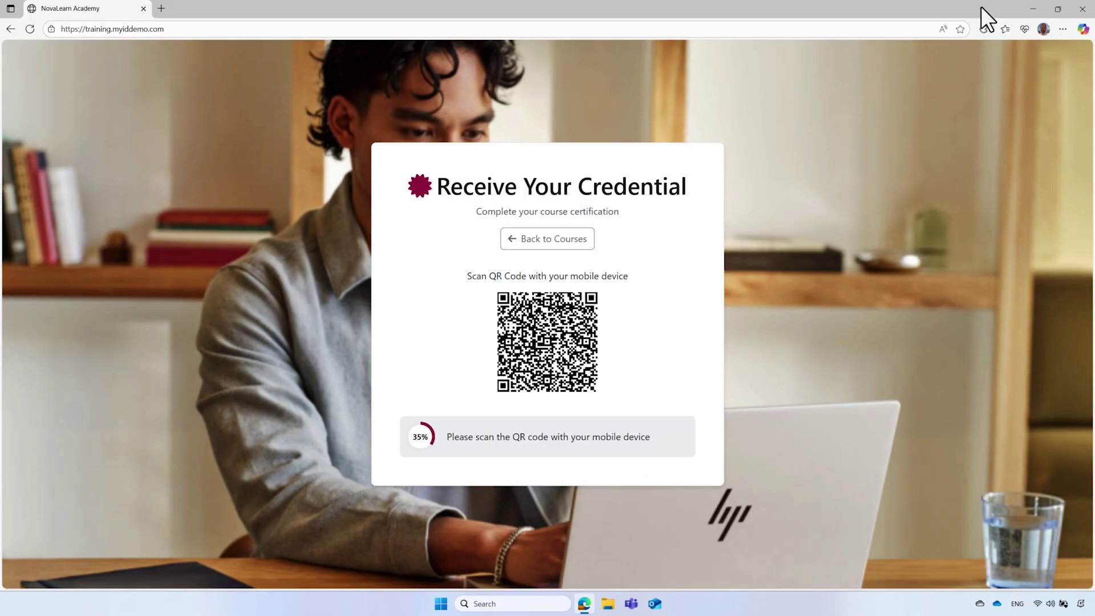
pyautogui.doubleClick(980, 6)
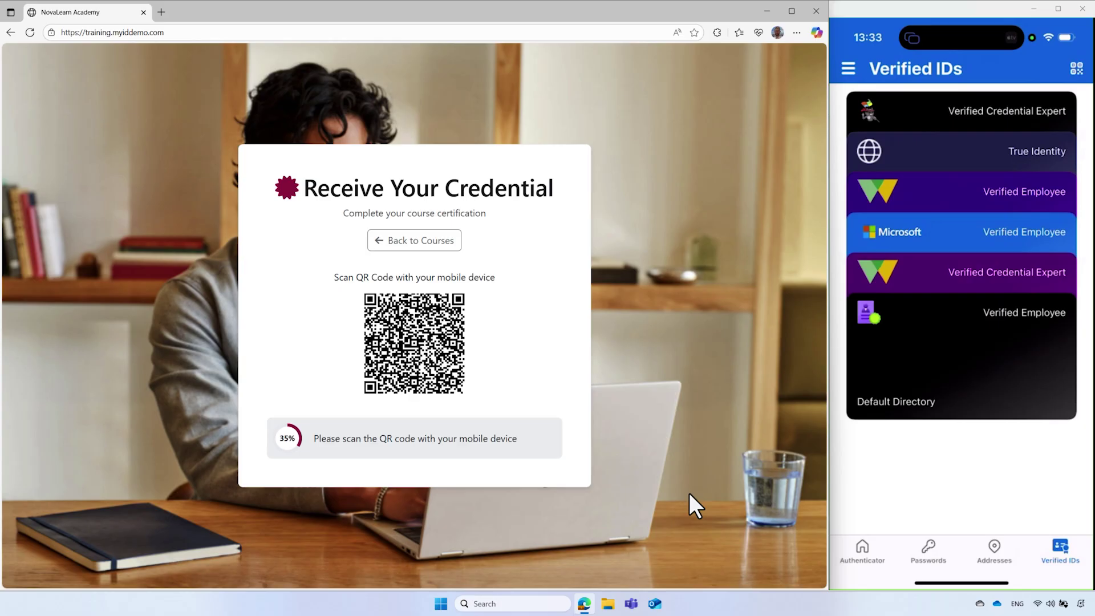
pyautogui.click(1076, 69)
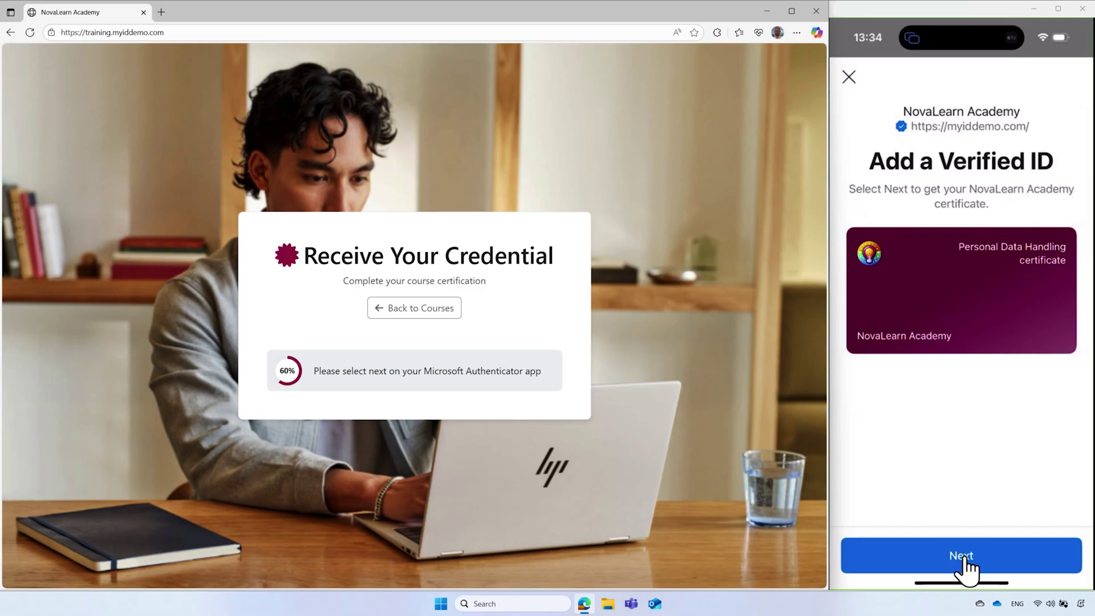
pyautogui.click(966, 560)
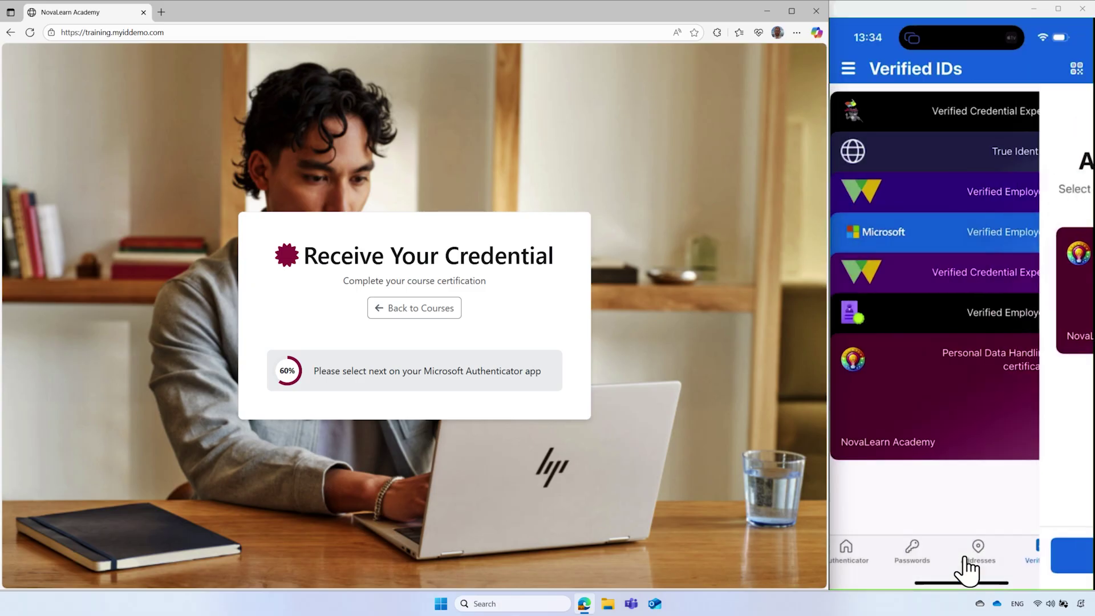
# Step: Review the certificate's details, confirming it expires Sep 16, 2026
pyautogui.click(967, 395)
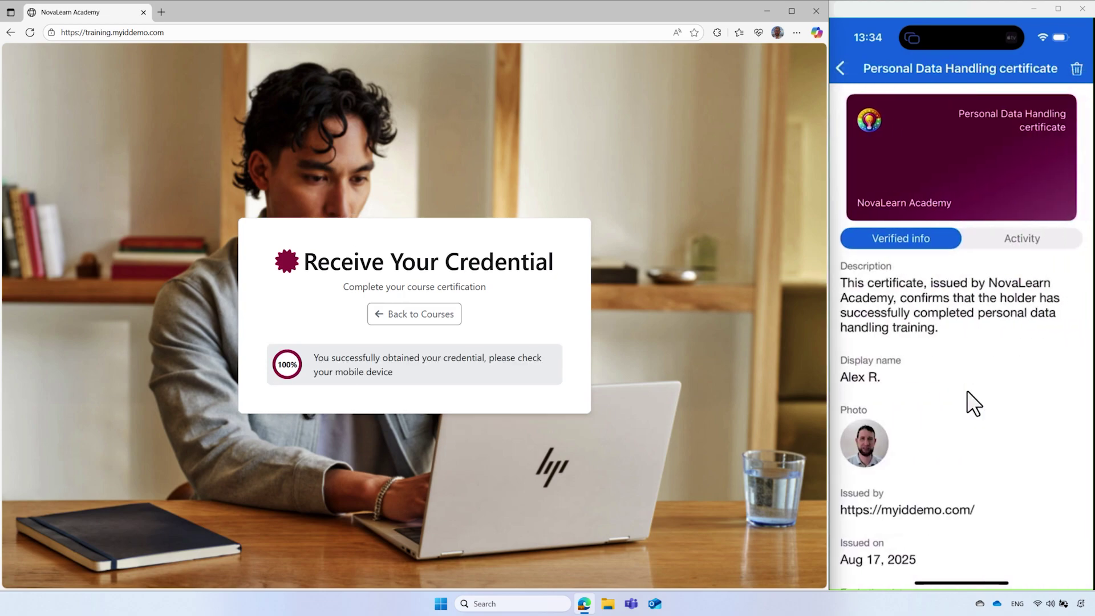
pyautogui.scroll(-2, 968, 392)
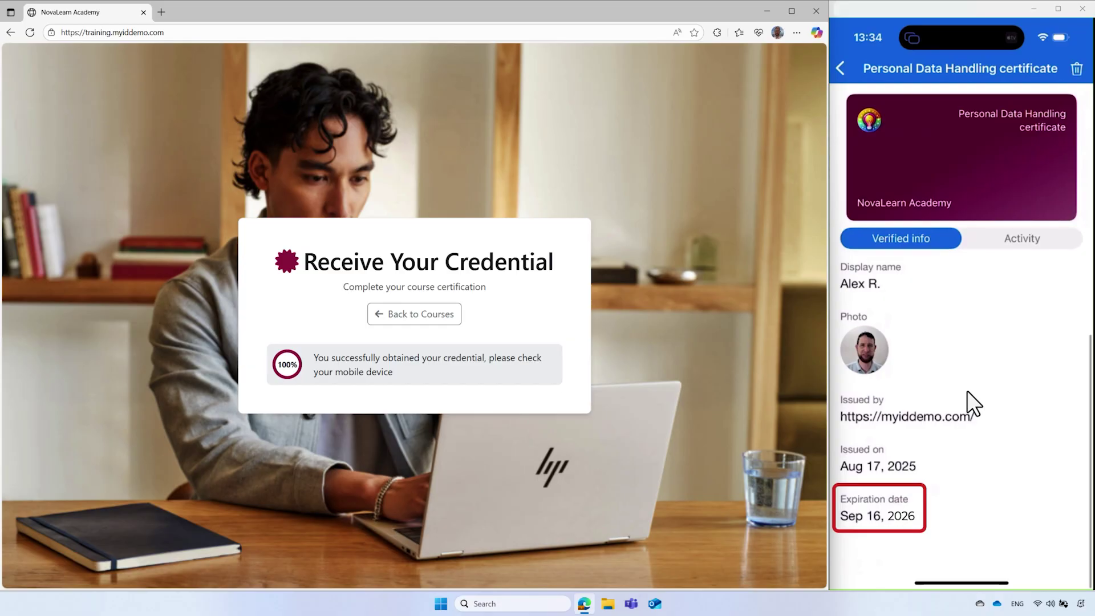
pyautogui.scroll(2, 967, 392)
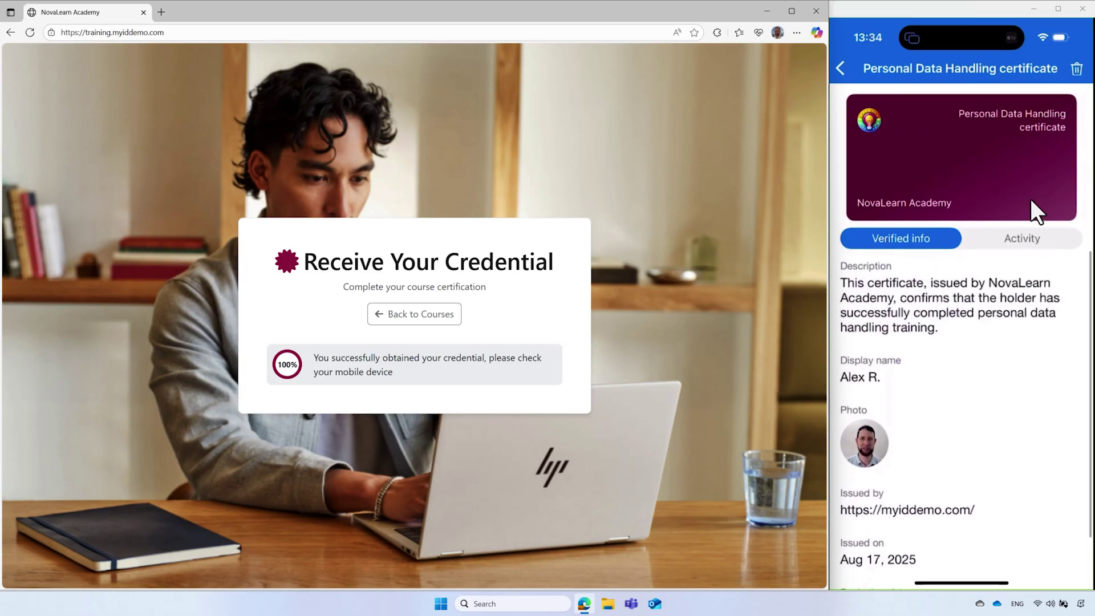
# Step: Close the phone mirror, maximize the browser and go to myaccess.microsoft.com
pyautogui.click(1082, 9)
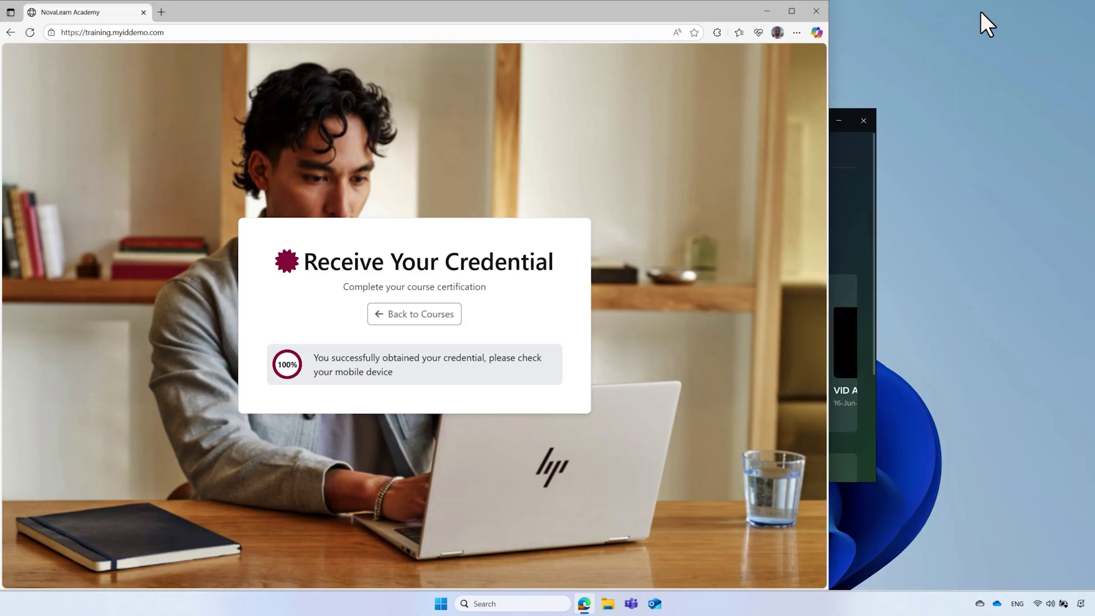
pyautogui.click(792, 12)
pyautogui.click(509, 29)
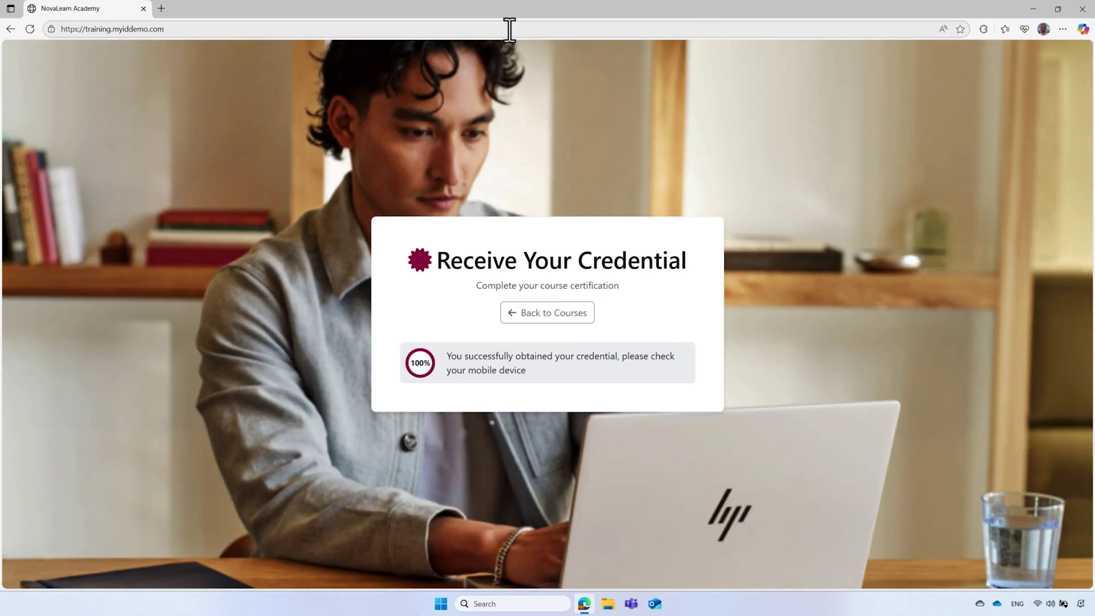
pyautogui.write('myaccess.mic')
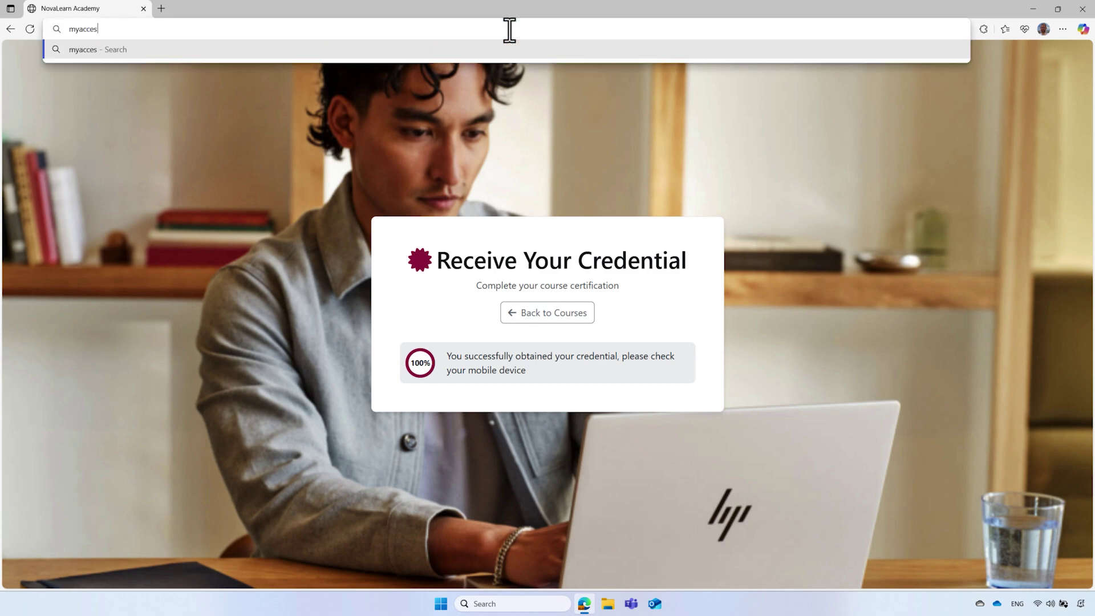
pyautogui.write('rosoft.com')
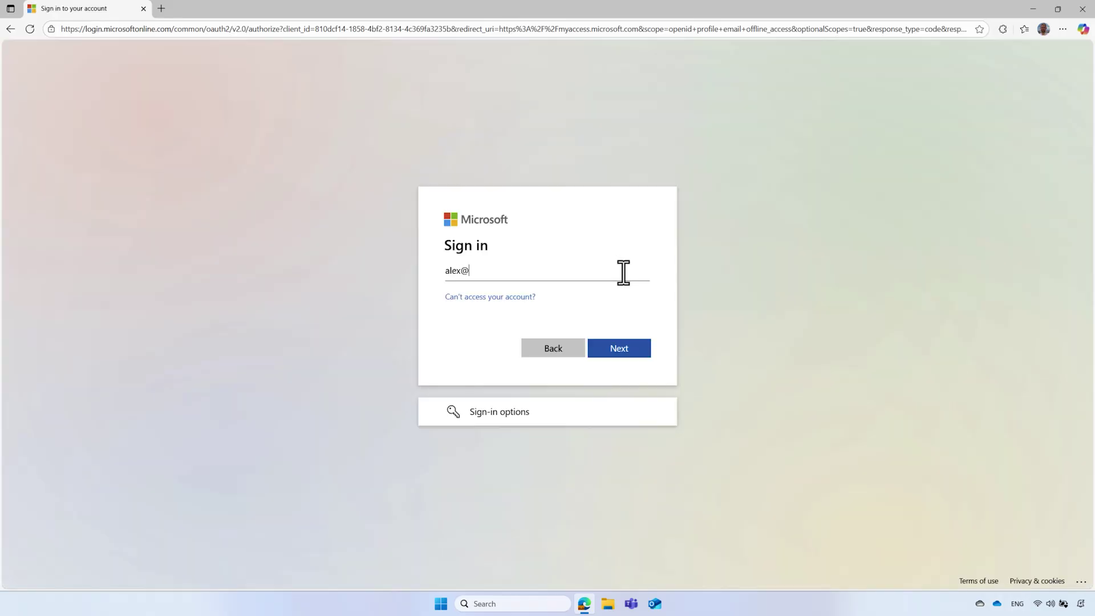
# Step: Sign in with the work account e-mail and password
pyautogui.write('rove.com')
pyautogui.click(621, 349)
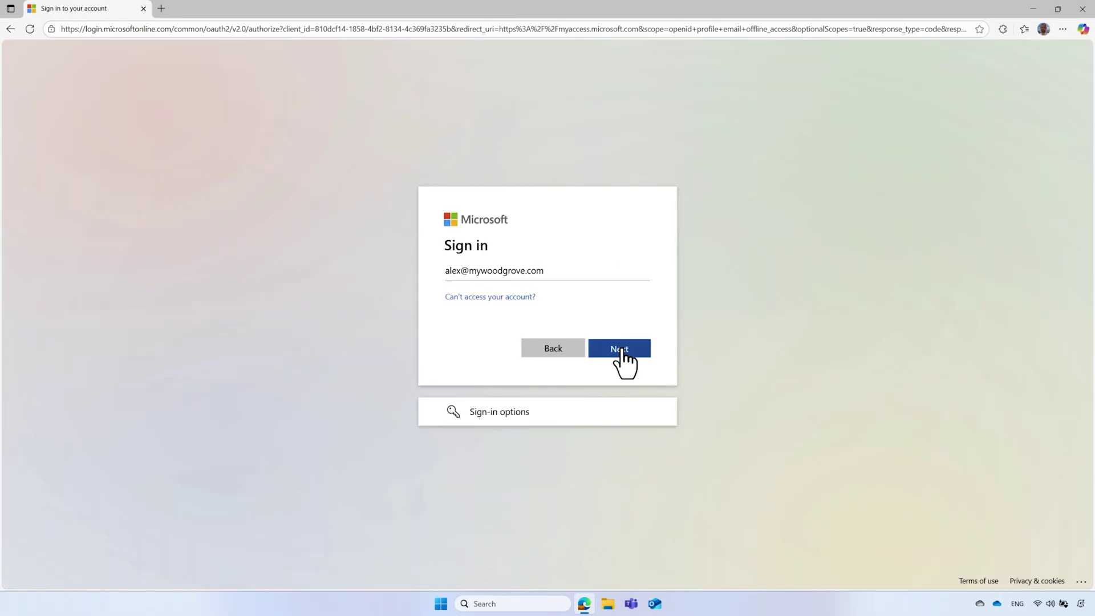
pyautogui.write('****************')
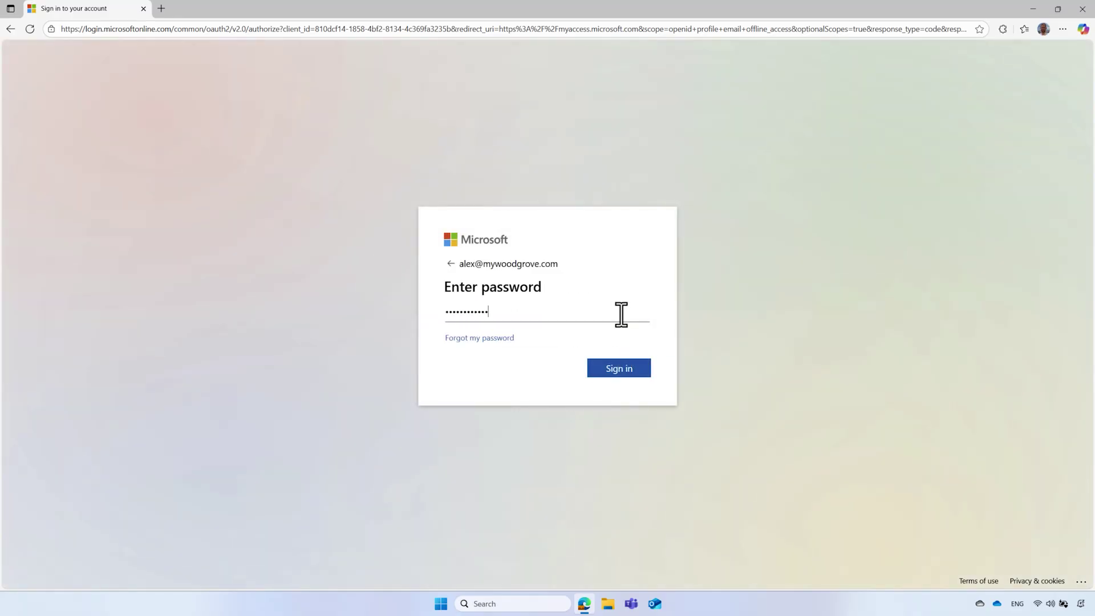
pyautogui.write('**')
pyautogui.click(624, 369)
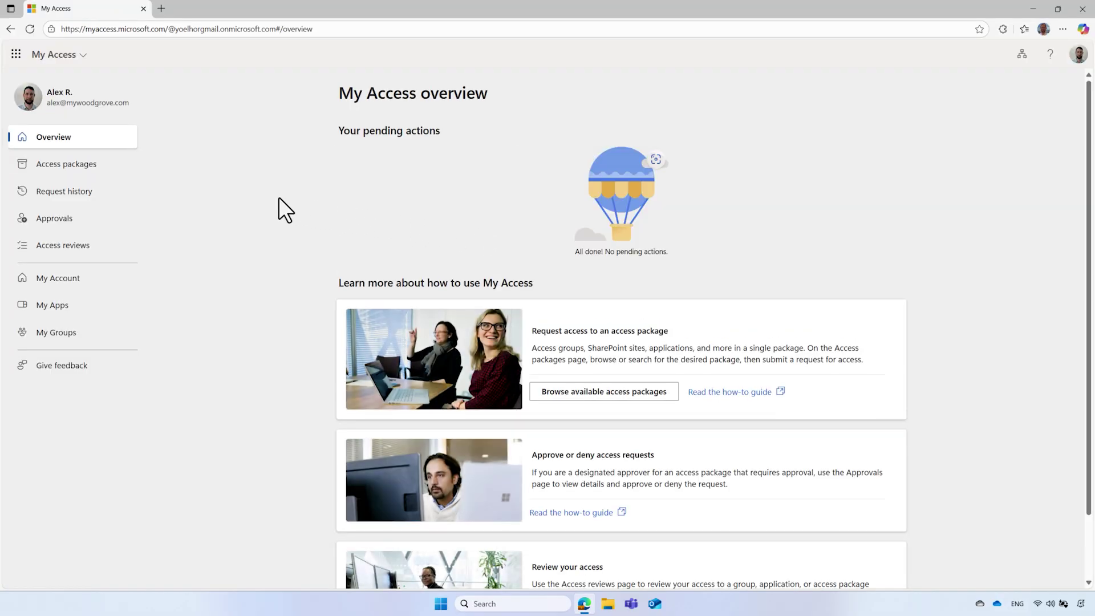
# Step: Open the Essential customer support tools package from all access packages and proceed to Verified ID
pyautogui.click(86, 165)
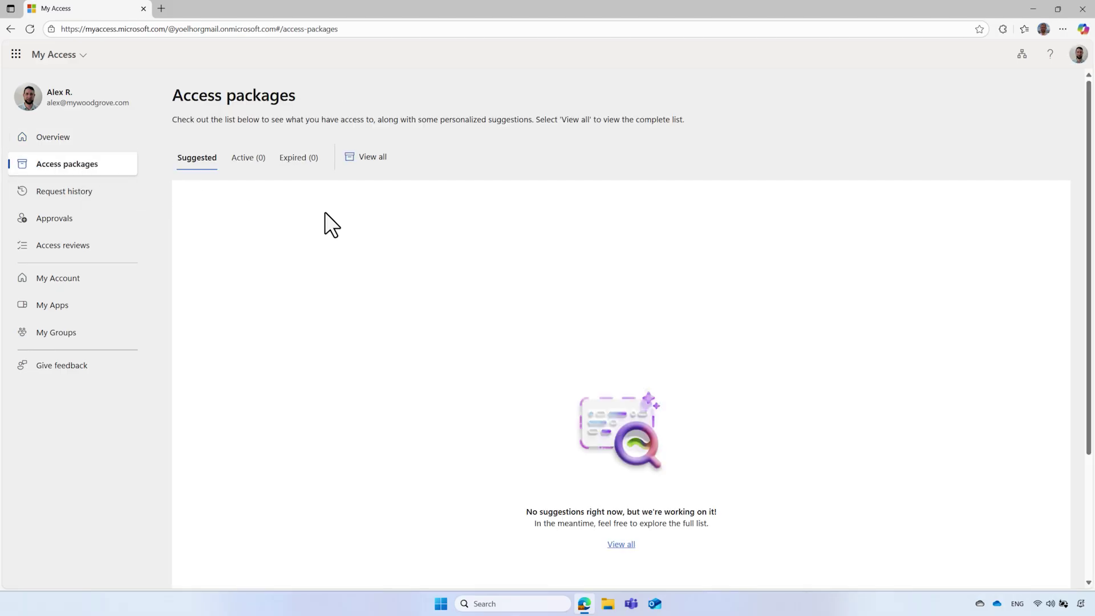
pyautogui.click(379, 162)
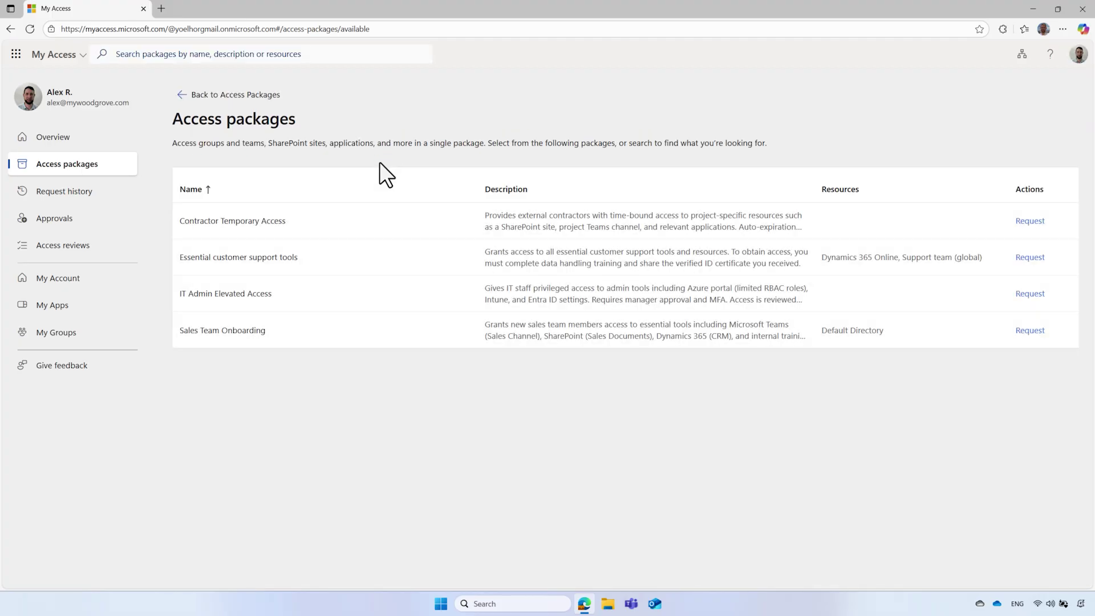
pyautogui.click(321, 272)
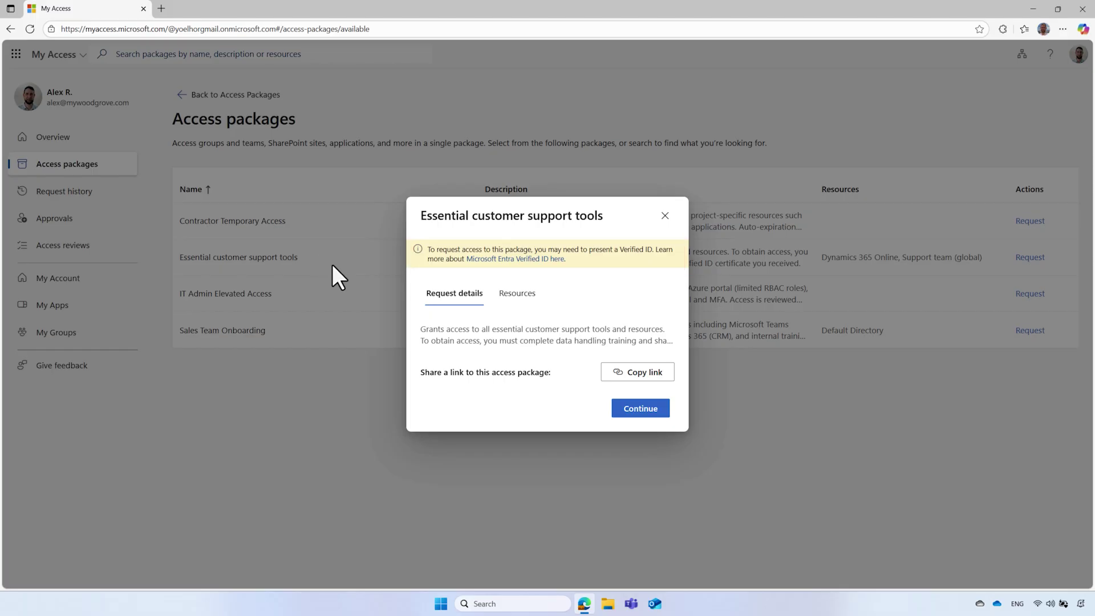
pyautogui.click(640, 408)
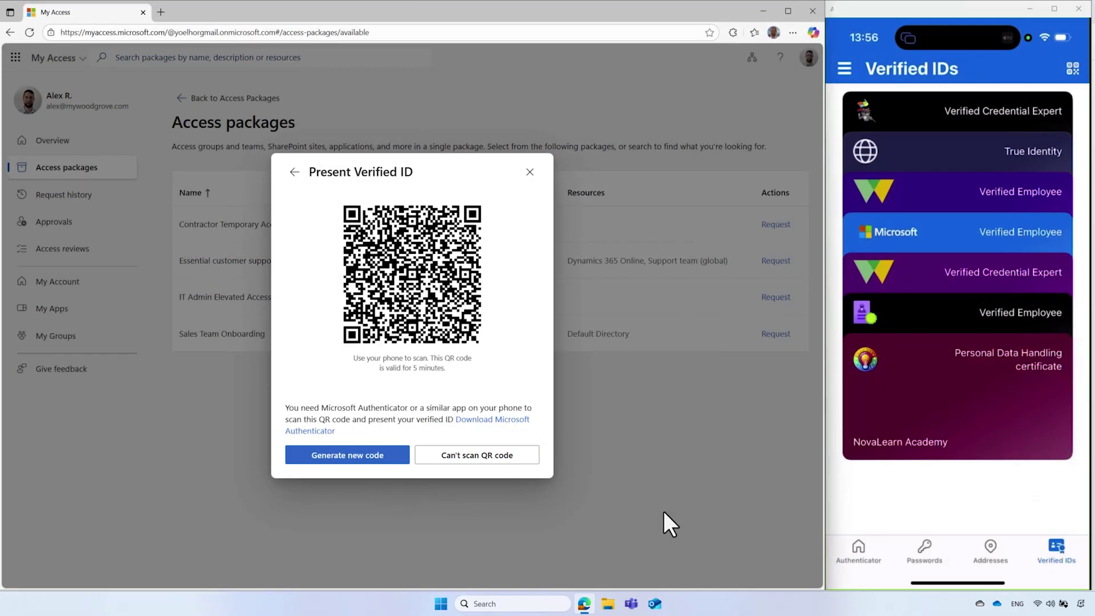
# Step: Scan the request code and share the Personal Data Handling certificate with face check
pyautogui.click(1071, 73)
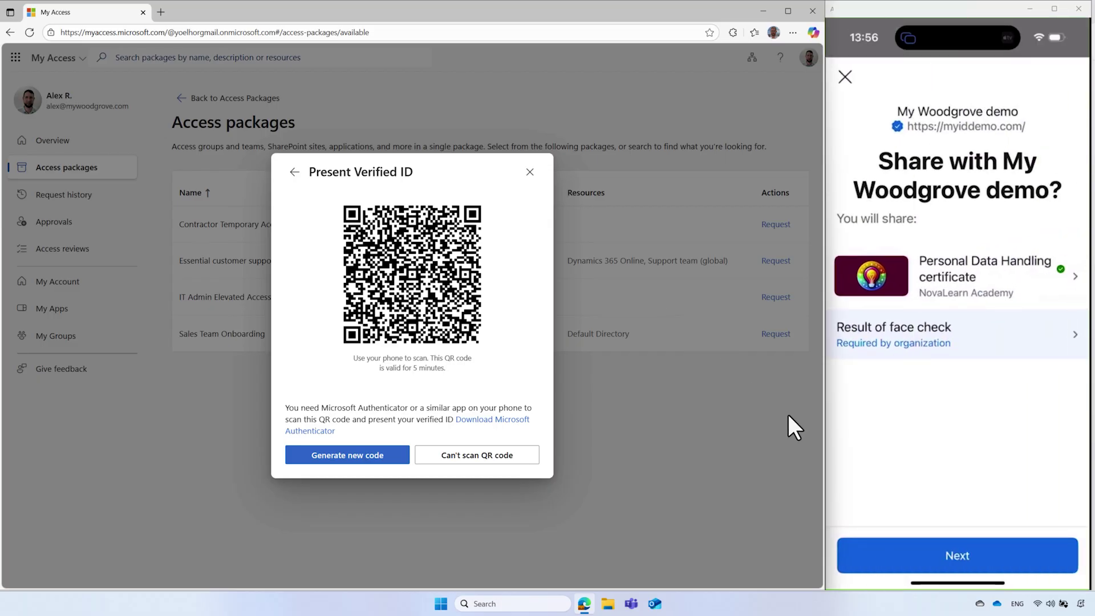
pyautogui.click(956, 560)
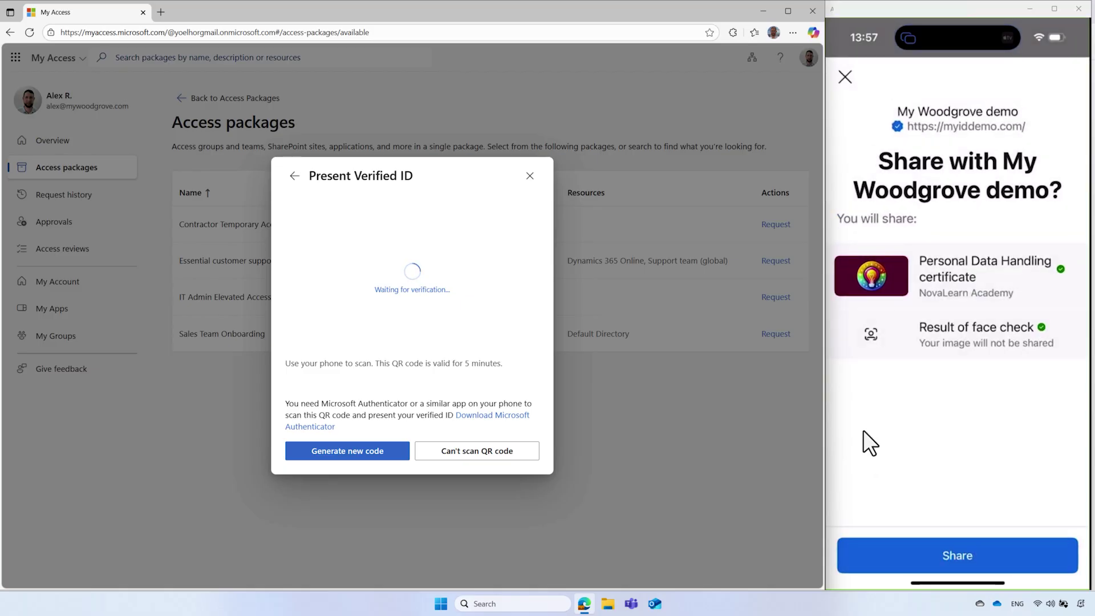
pyautogui.click(945, 557)
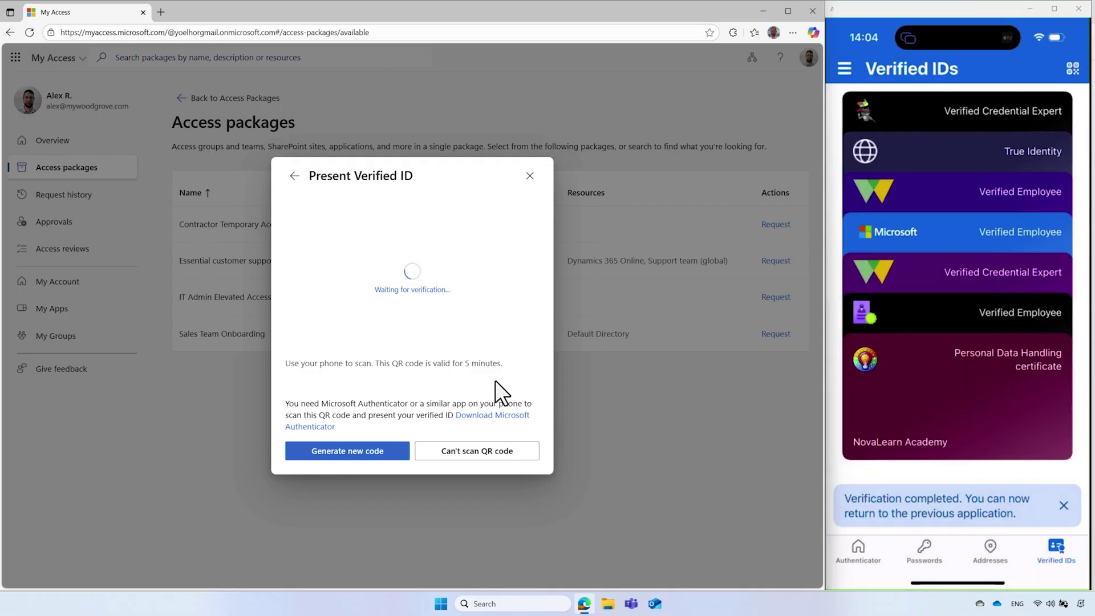
pyautogui.click(495, 381)
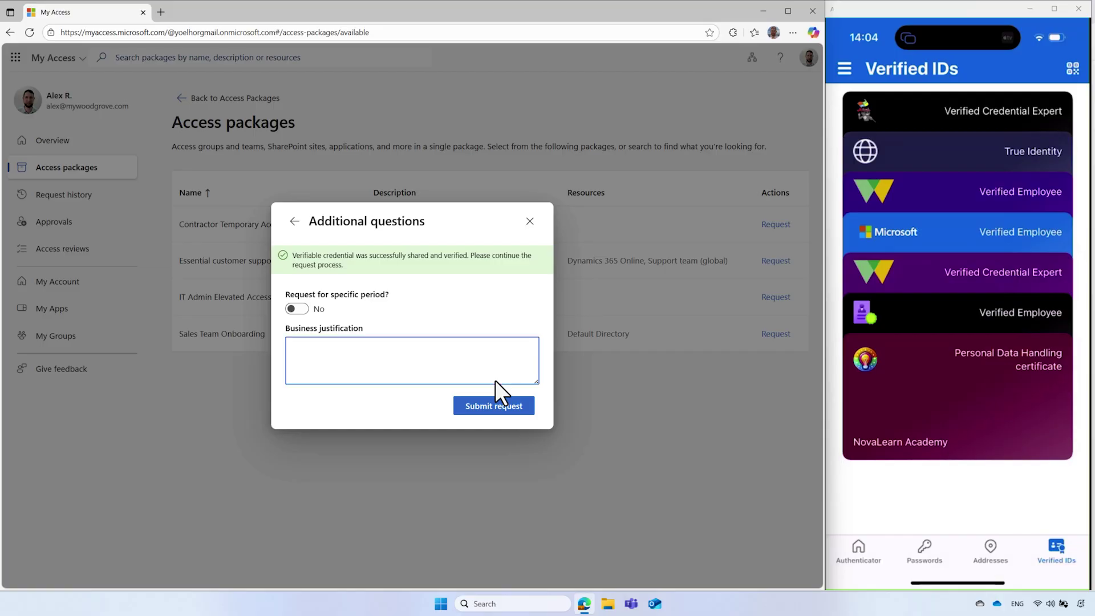
# Step: Enter the justification 'Need access to the support tools' and submit the request
pyautogui.click(789, 13)
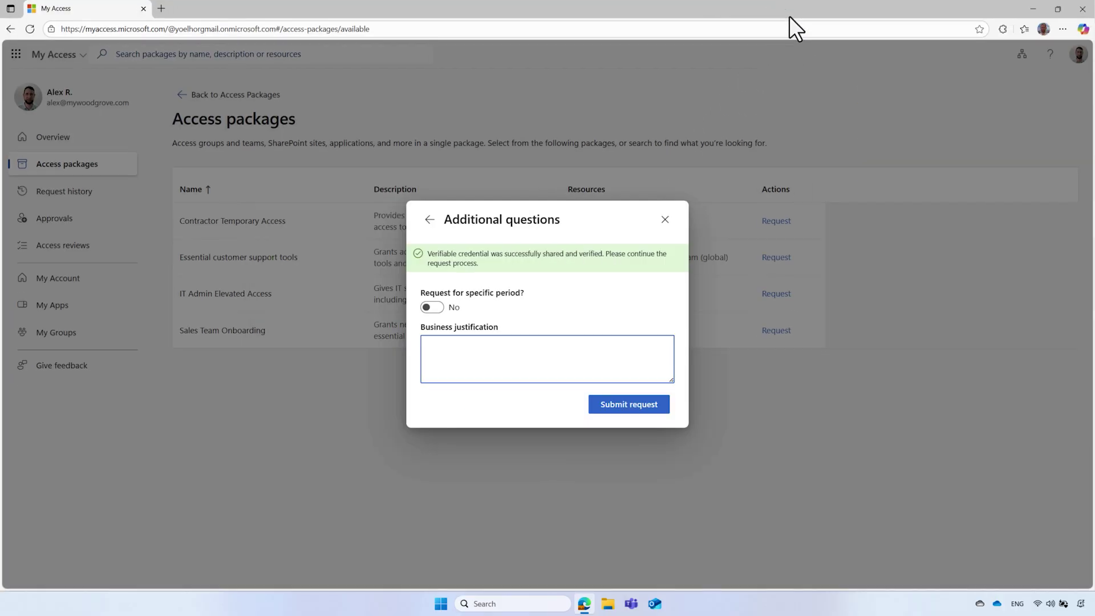
pyautogui.write('Need access to the support ')
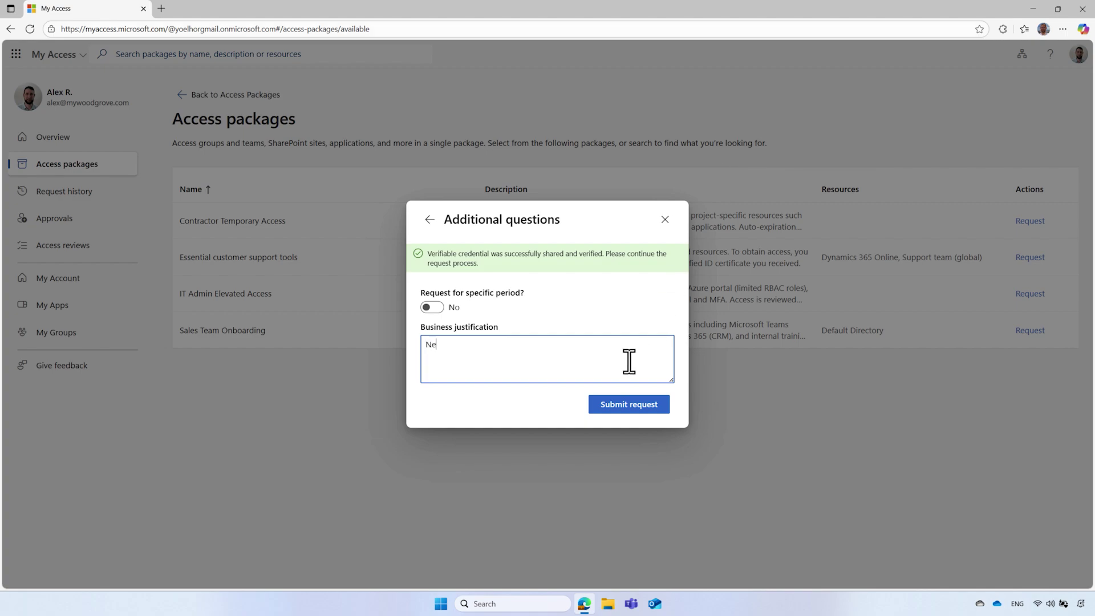
pyautogui.write('tools')
pyautogui.click(631, 403)
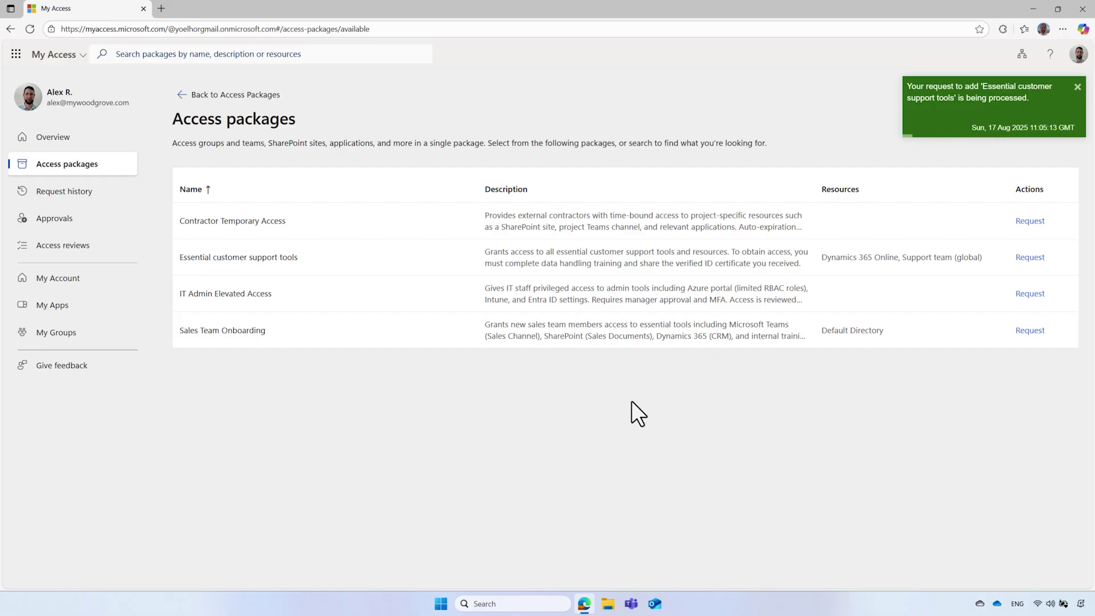
pyautogui.click(183, 95)
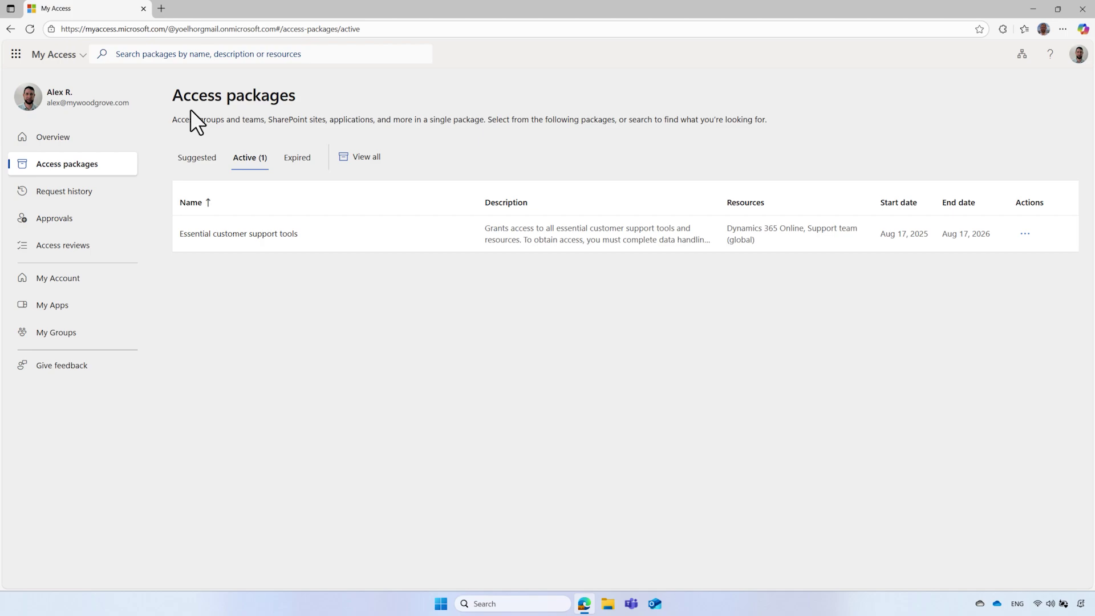
# Step: Open the active Essential customer support tools package details, then begin a web address in a new tab
pyautogui.click(256, 254)
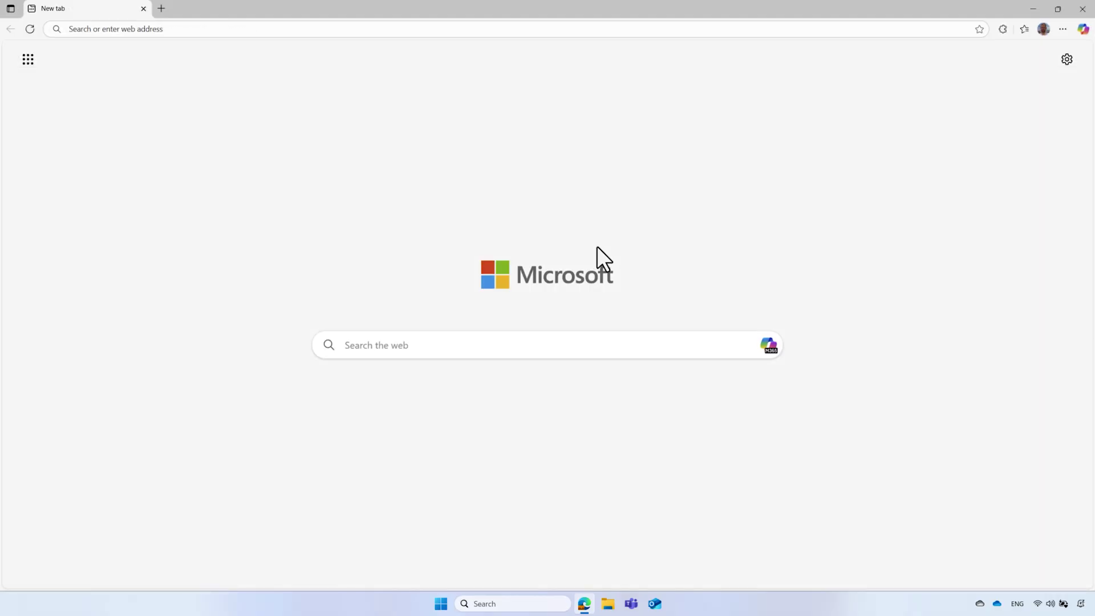
pyautogui.click(595, 31)
# Step: Load entra.microsoft.com and go to ID Governance > Entitlement management > Access packages
pyautogui.write('entra.')
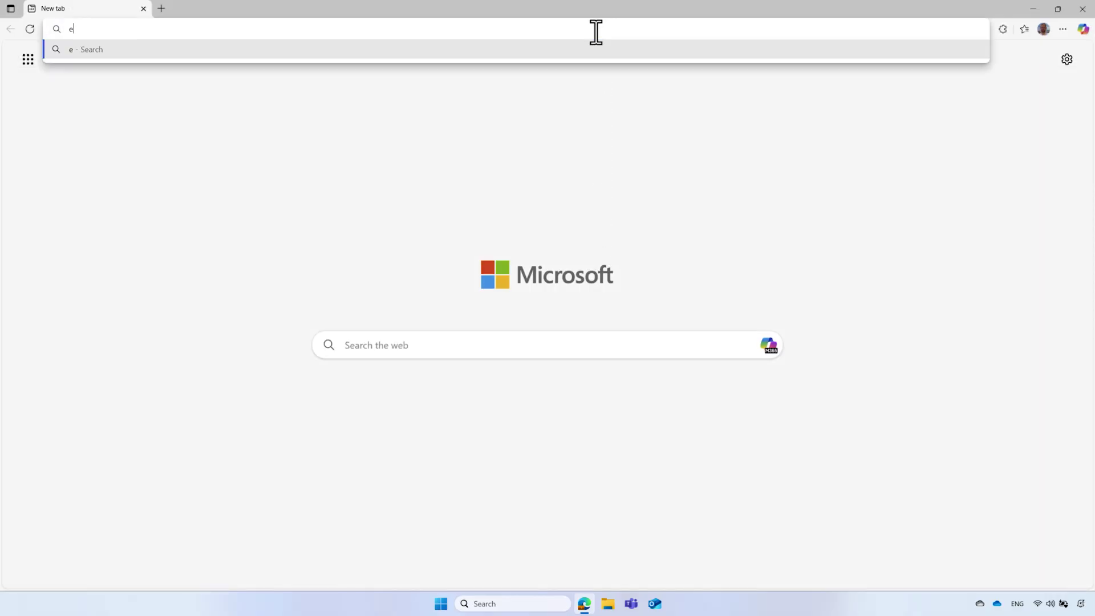
pyautogui.write('microsoft.com')
pyautogui.press('Return')
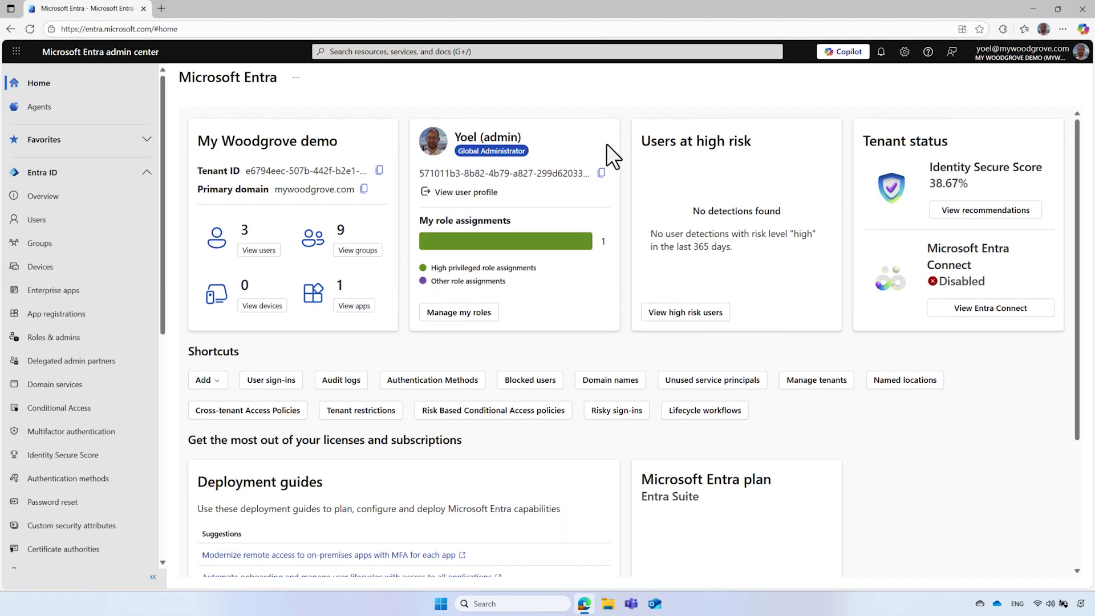
pyautogui.scroll(-7, 162, 237)
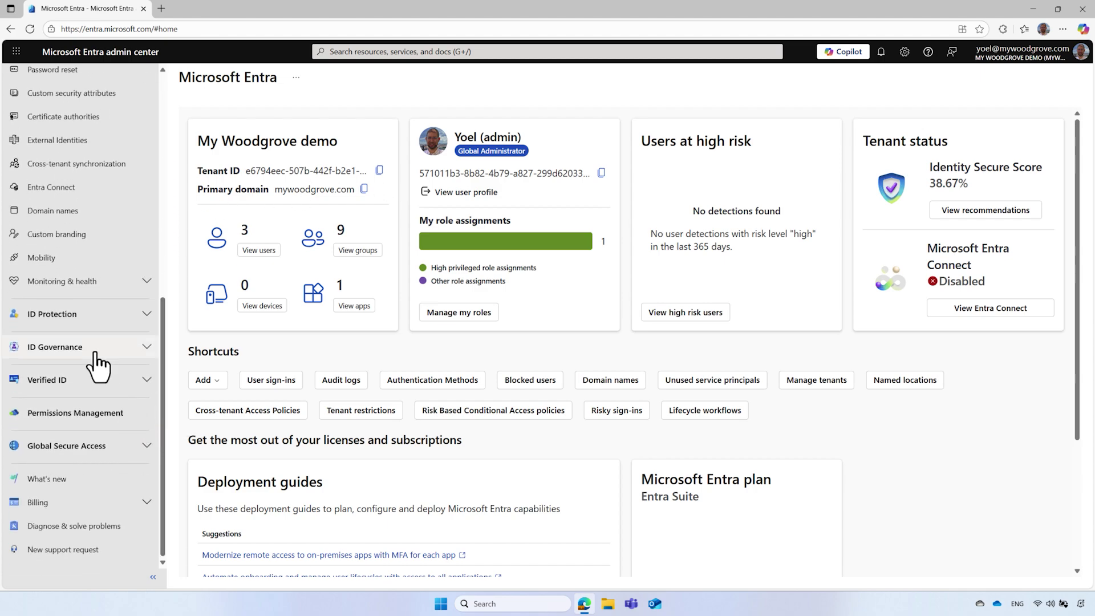
pyautogui.click(95, 351)
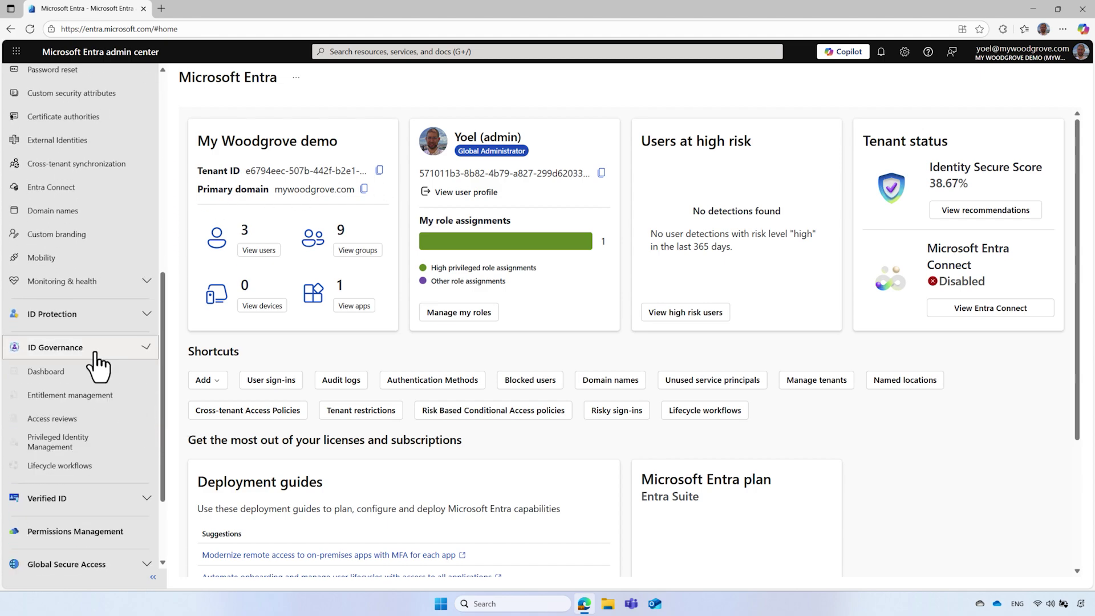
pyautogui.click(116, 396)
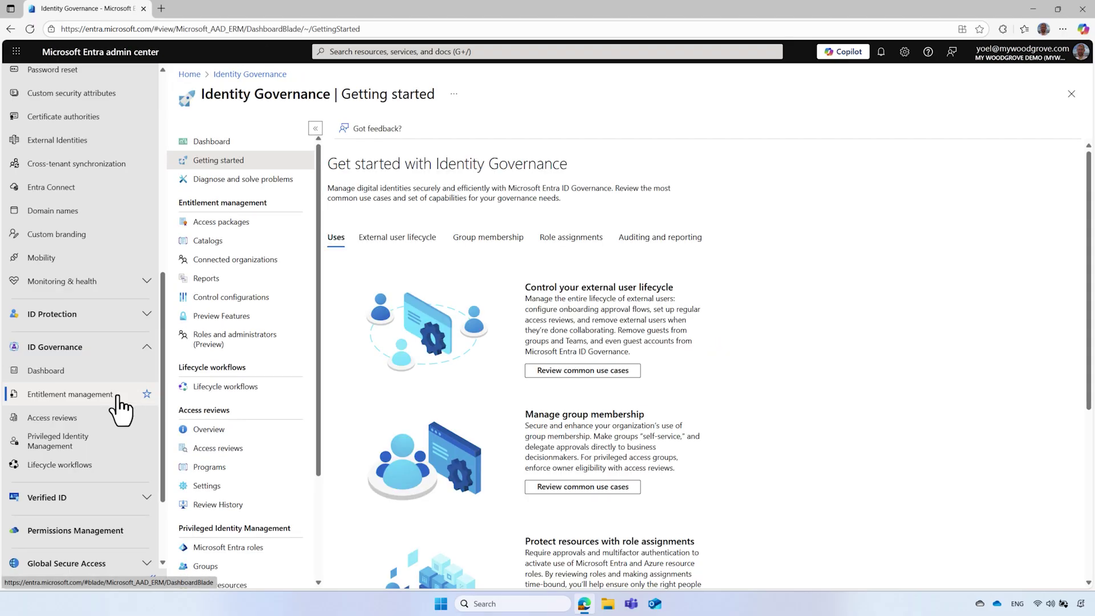
pyautogui.click(251, 223)
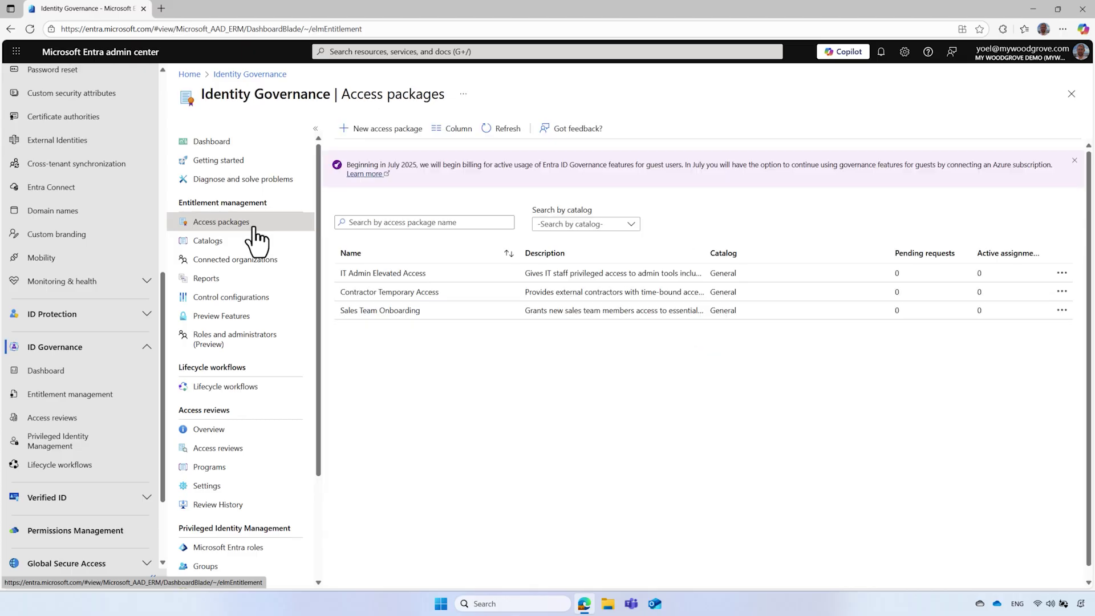
# Step: Create a package named 'Essential customer support tools' with its support-tools access description, then continue
pyautogui.click(390, 133)
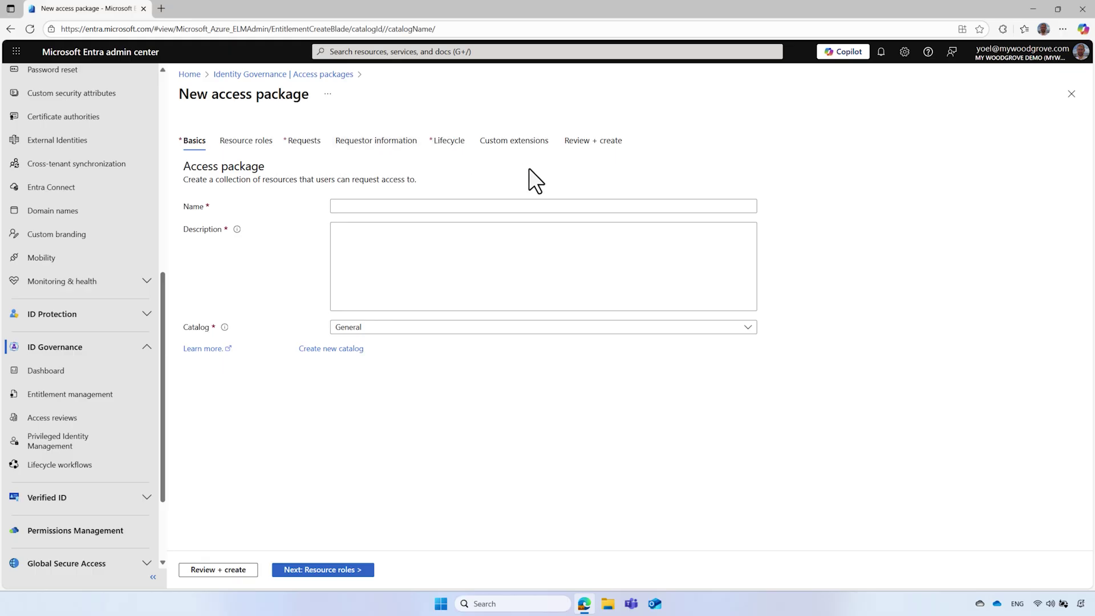
pyautogui.click(640, 207)
pyautogui.write('Essential customer')
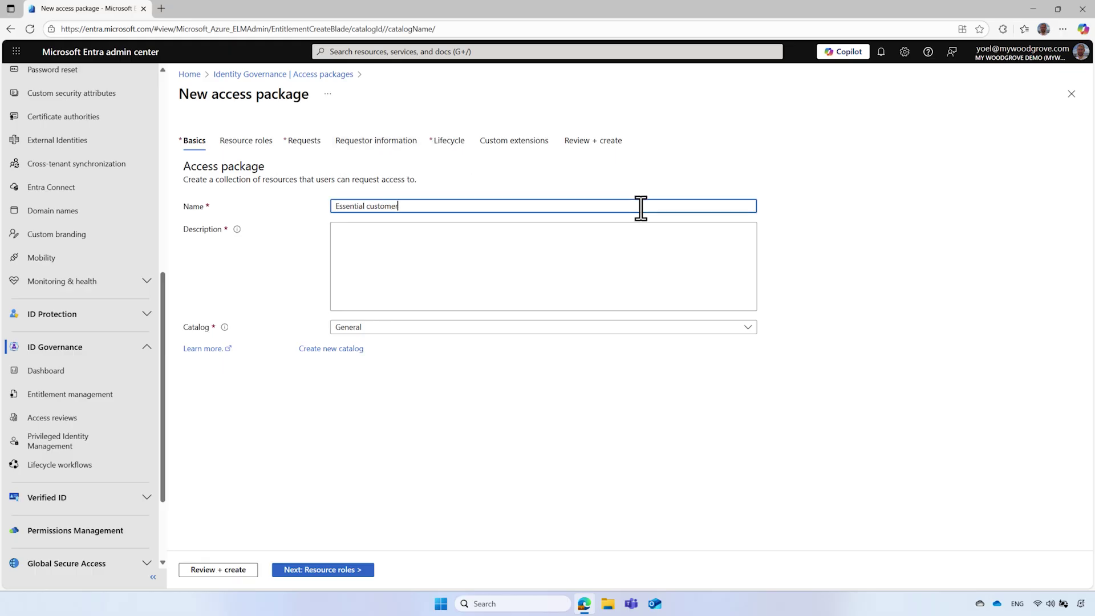
pyautogui.write(' support tools')
pyautogui.click(709, 282)
pyautogui.write('Grants ac')
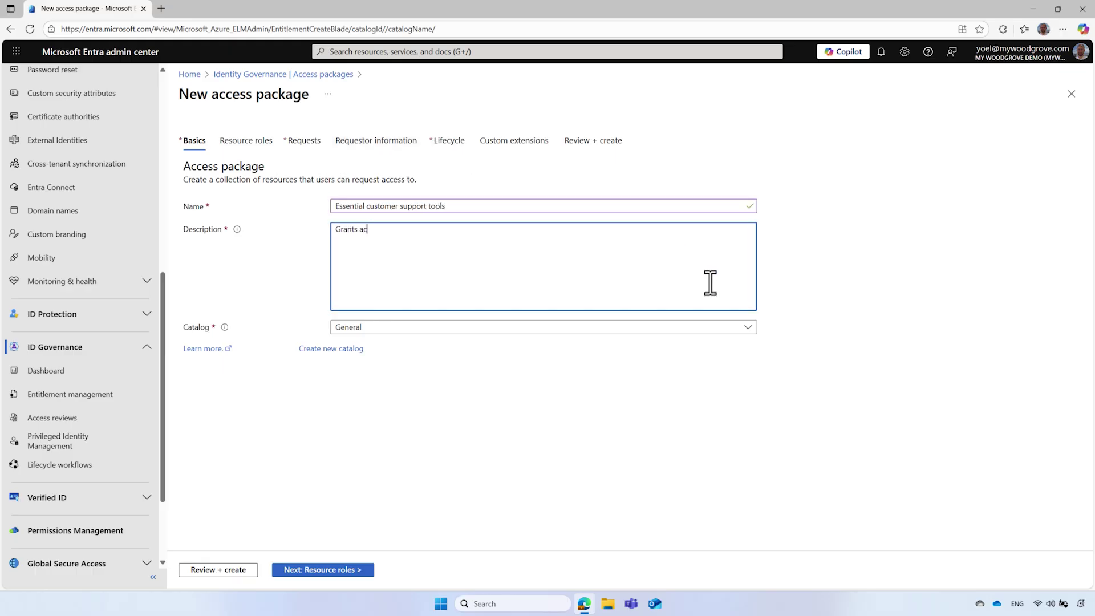
pyautogui.write('cess to all essential customer support tools and resources. To obtain access, you must complete d')
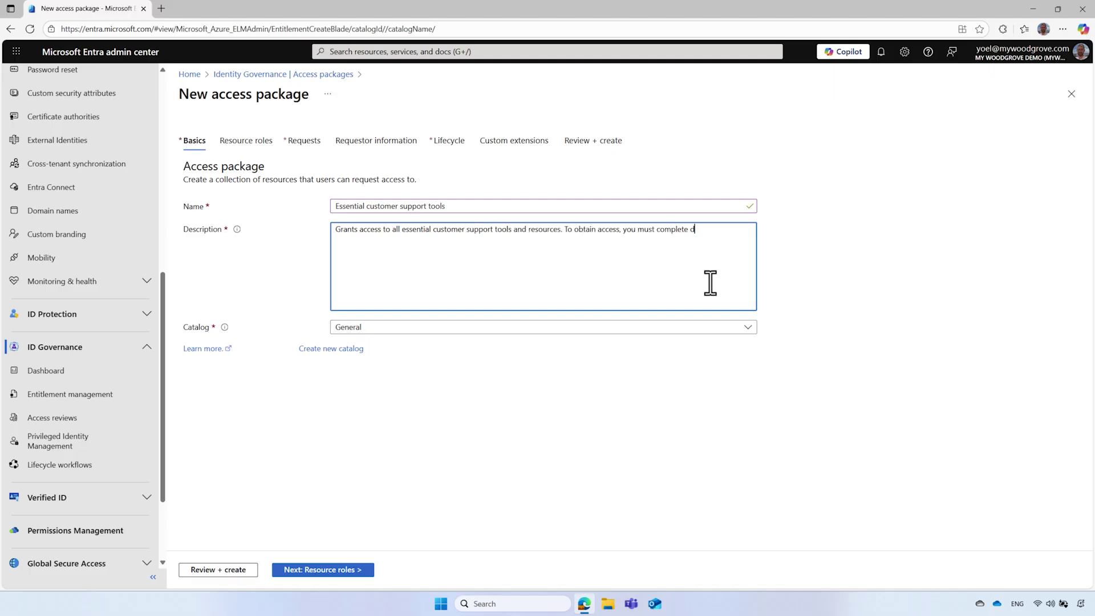
pyautogui.write('ata handling training and share the verified ID certificate you received.')
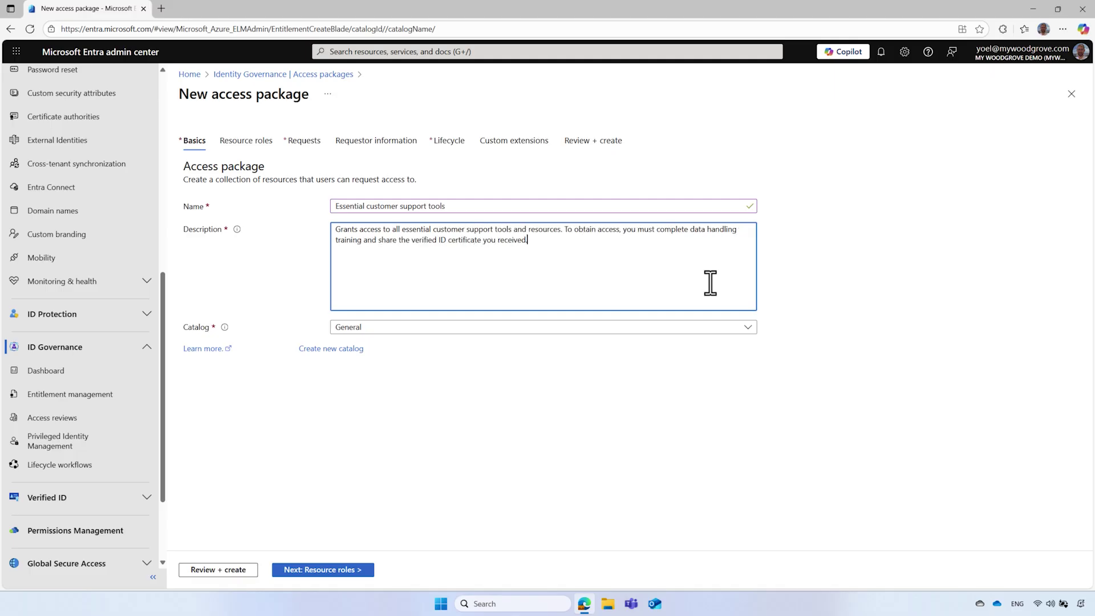
pyautogui.click(340, 572)
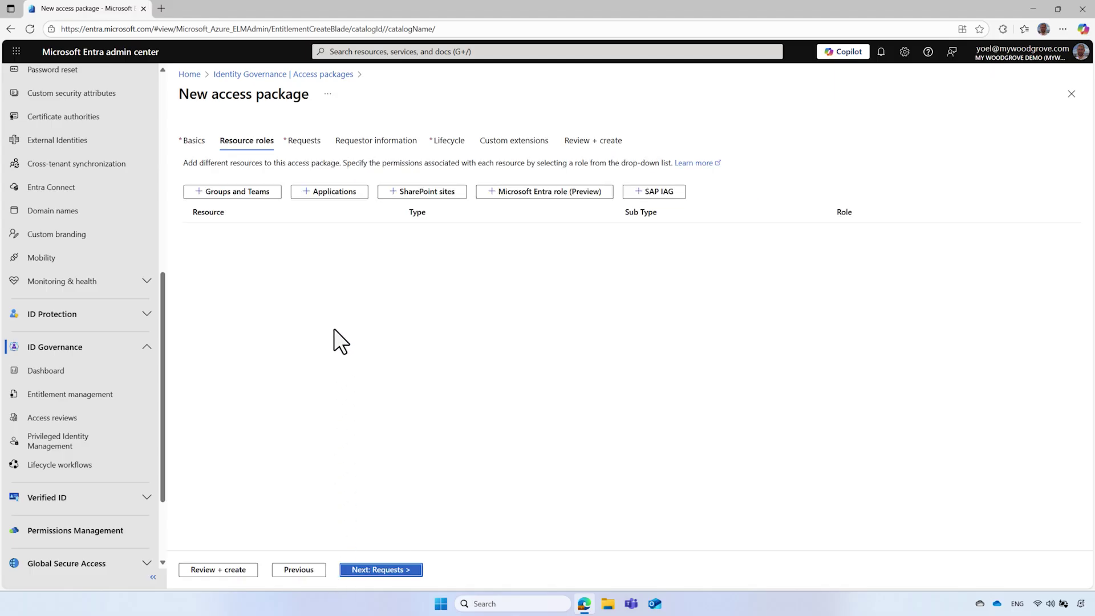
# Step: Add the Dynamics 365 Online application to the package with the User role
pyautogui.click(335, 194)
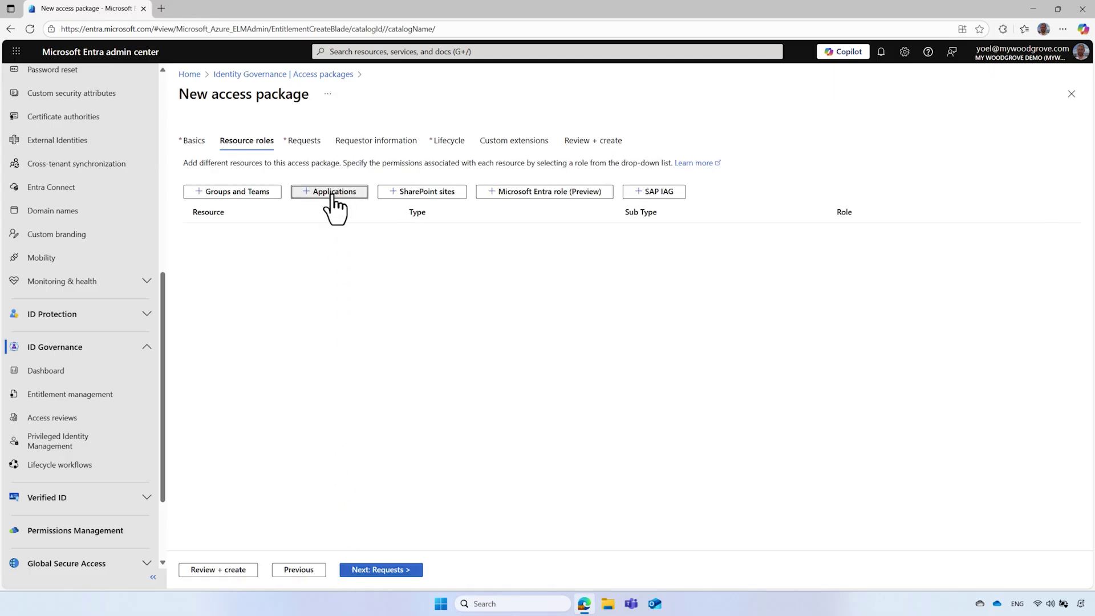
pyautogui.click(334, 194)
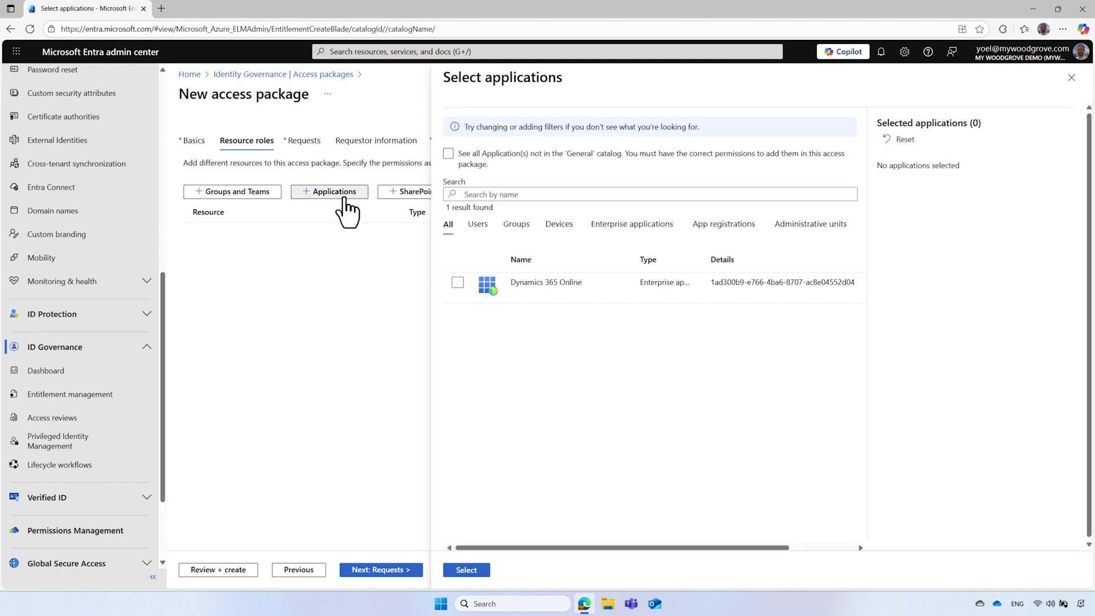
pyautogui.click(457, 282)
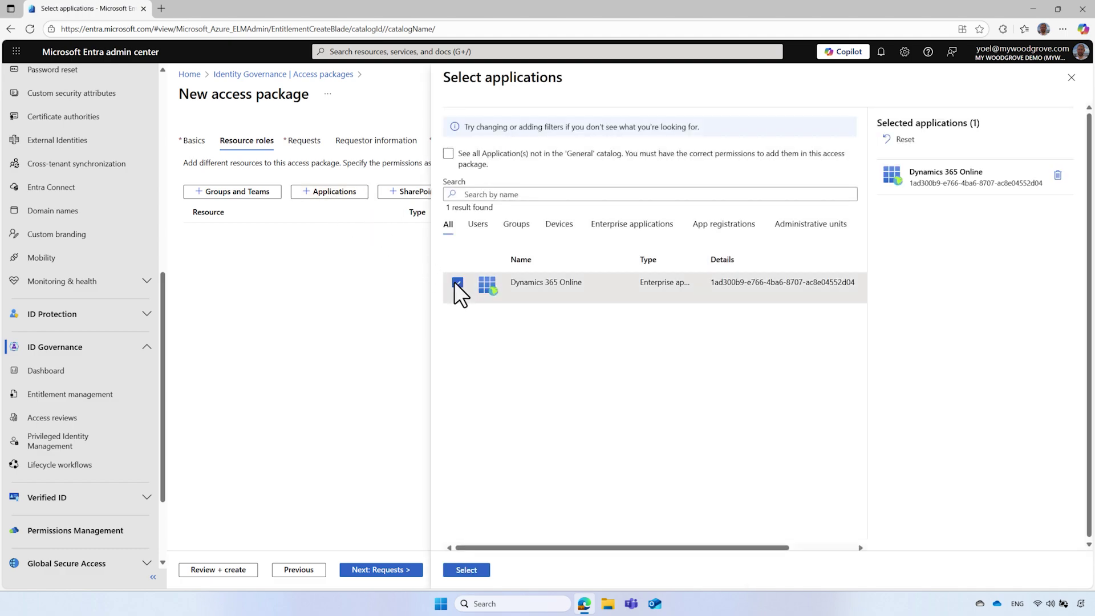
pyautogui.click(467, 570)
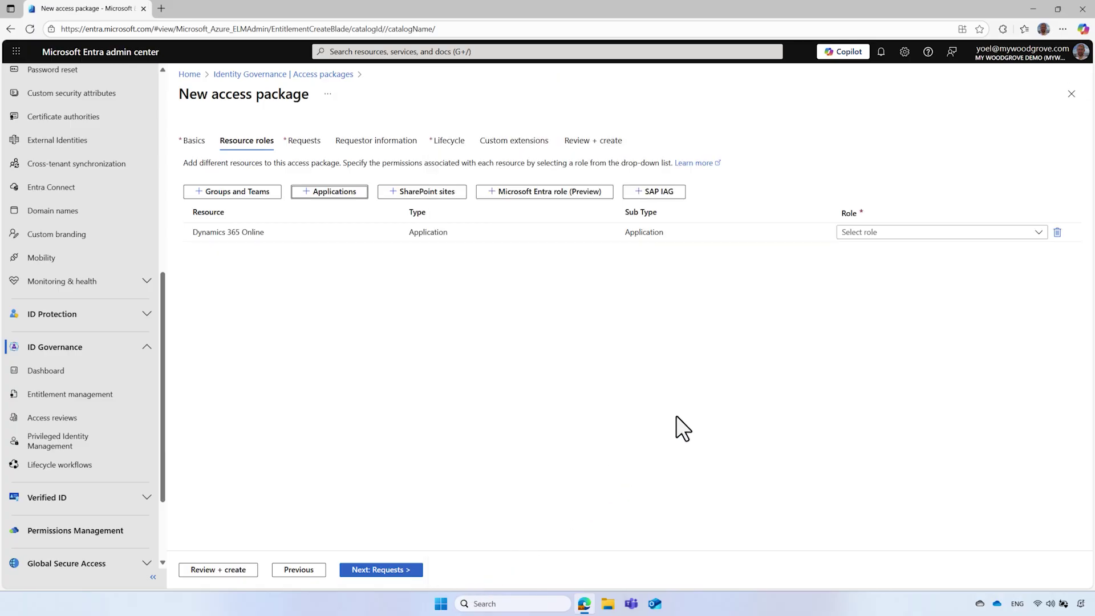
pyautogui.click(921, 232)
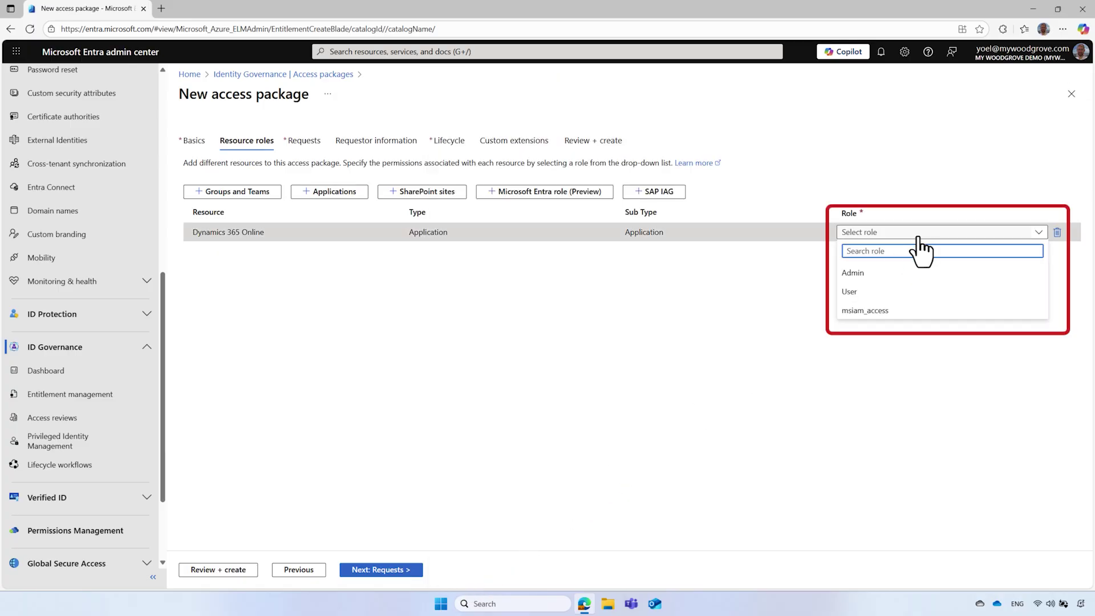
pyautogui.click(878, 289)
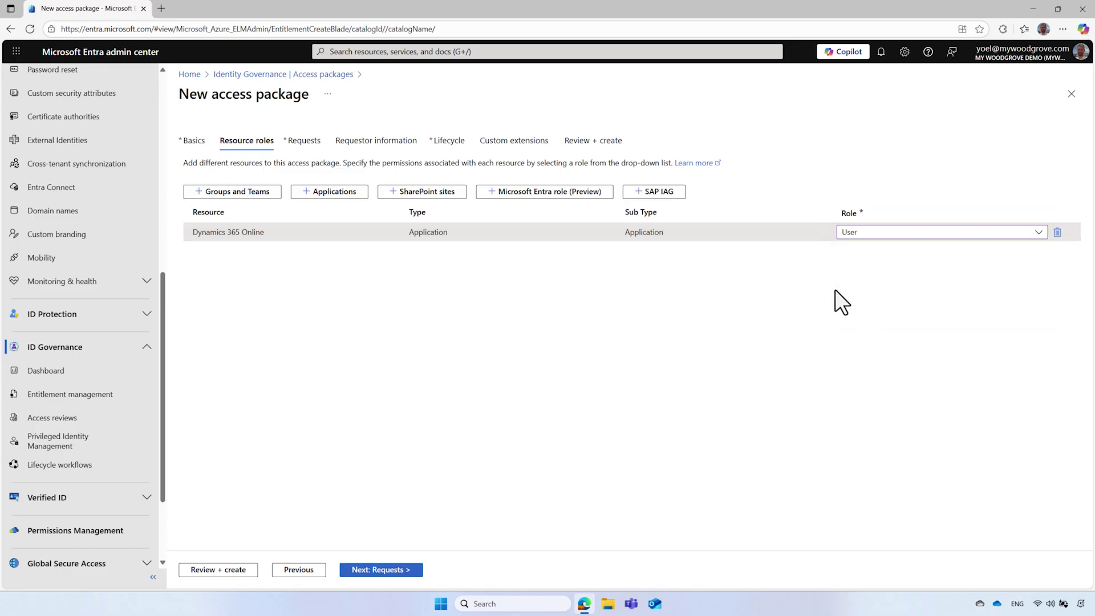
# Step: Add the Support team (global) SharePoint site with the Support team (global) Members role
pyautogui.click(434, 193)
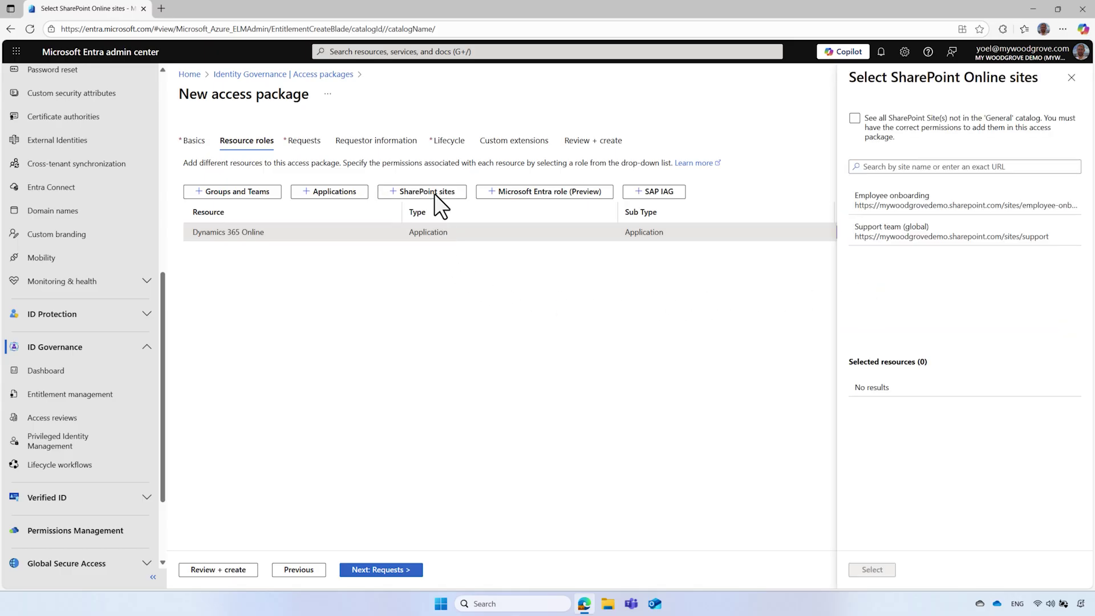
pyautogui.click(935, 238)
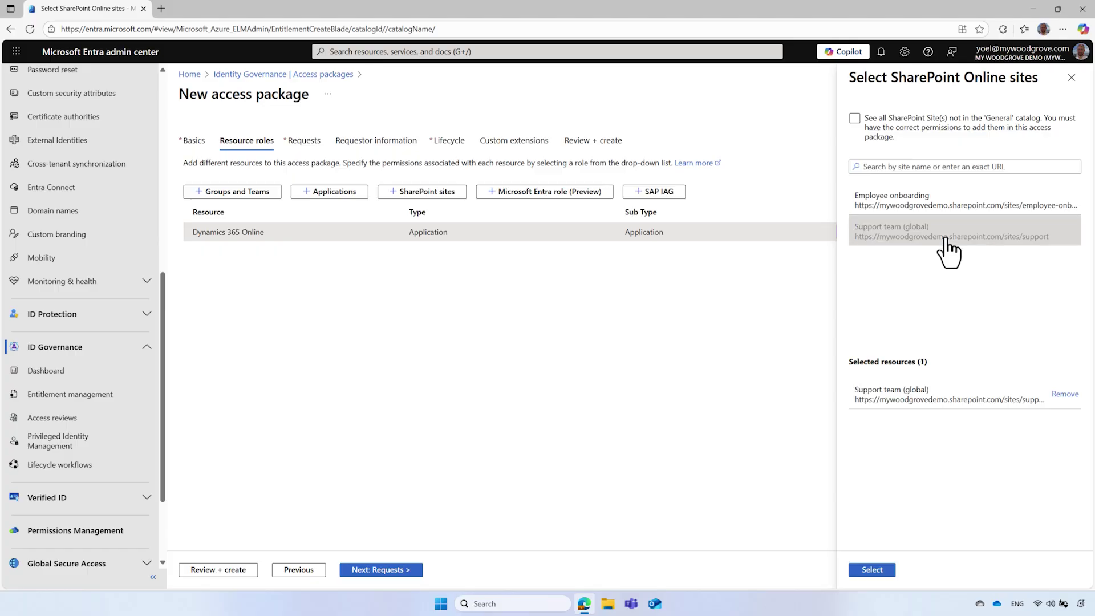
pyautogui.click(872, 570)
pyautogui.click(1038, 251)
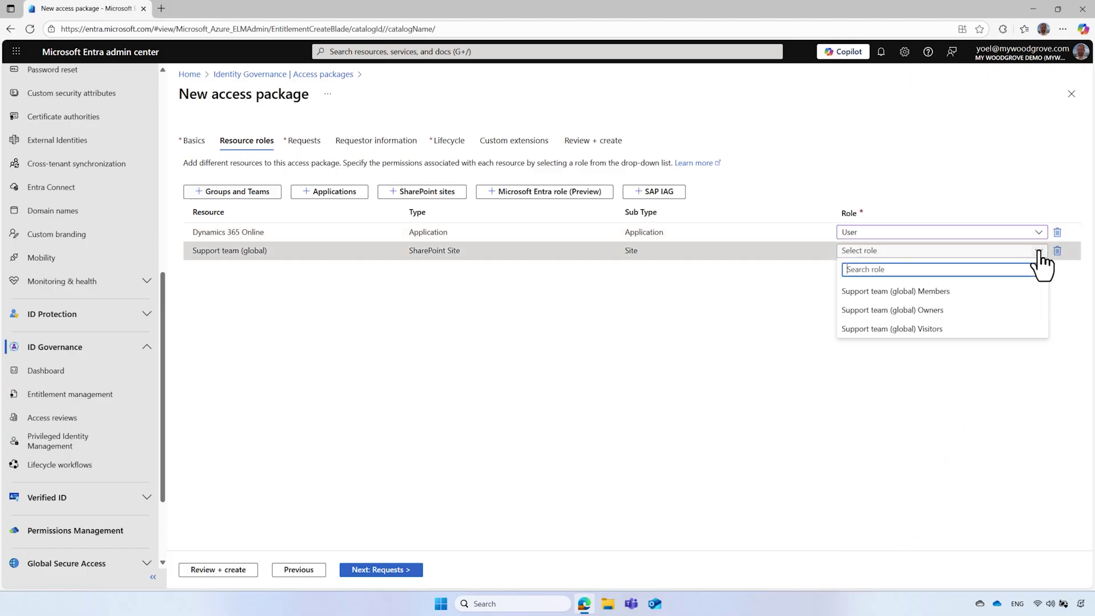
pyautogui.click(955, 291)
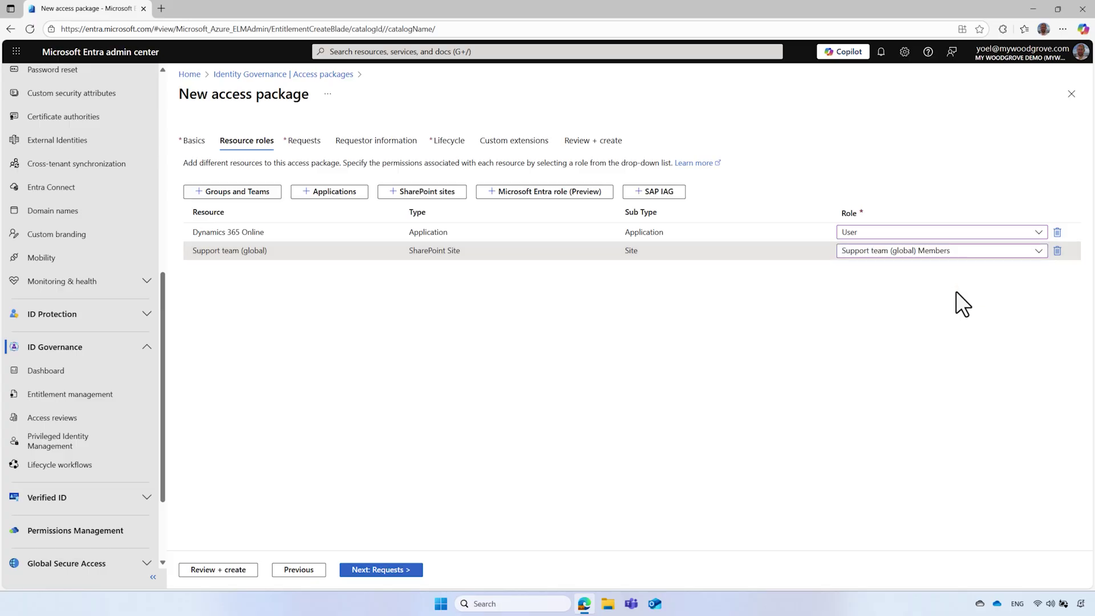
# Step: Let the Support team (Global) group in your directory request the package, with approval set to No
pyautogui.click(406, 570)
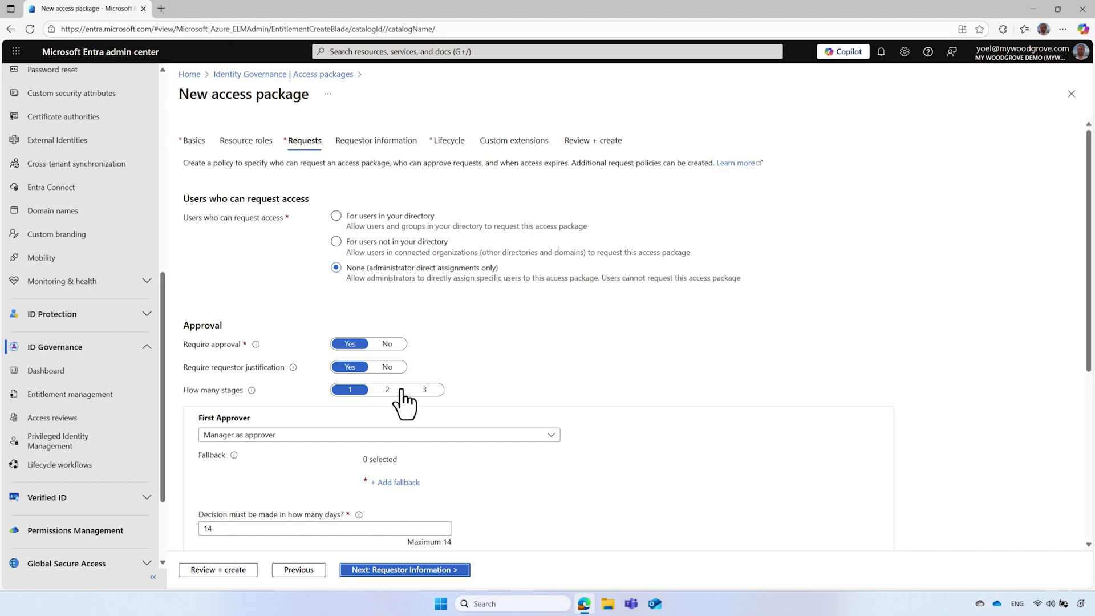
pyautogui.click(335, 216)
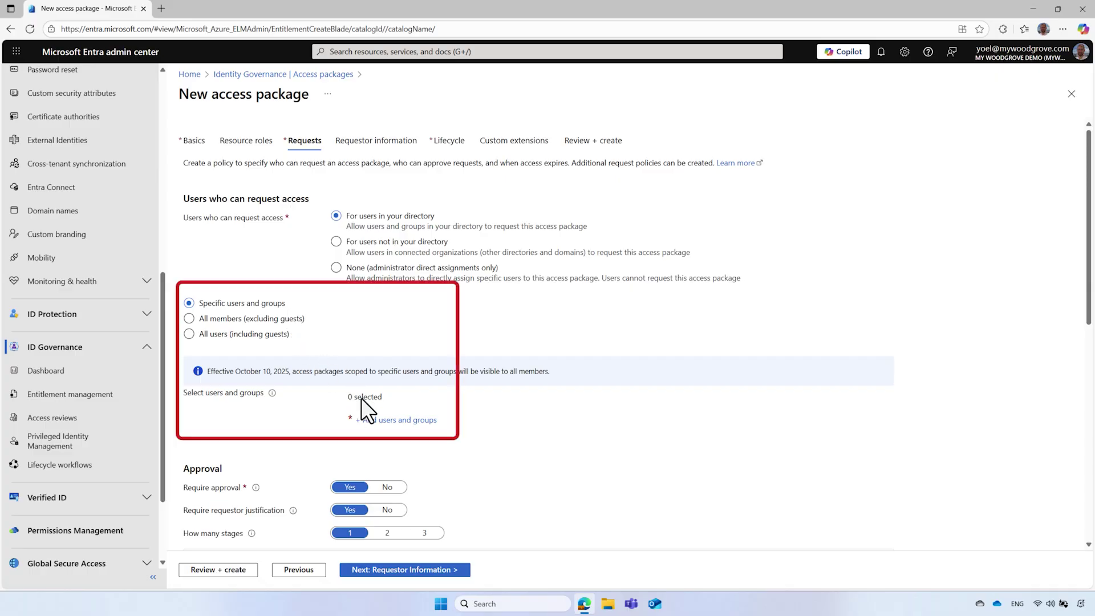
pyautogui.click(381, 422)
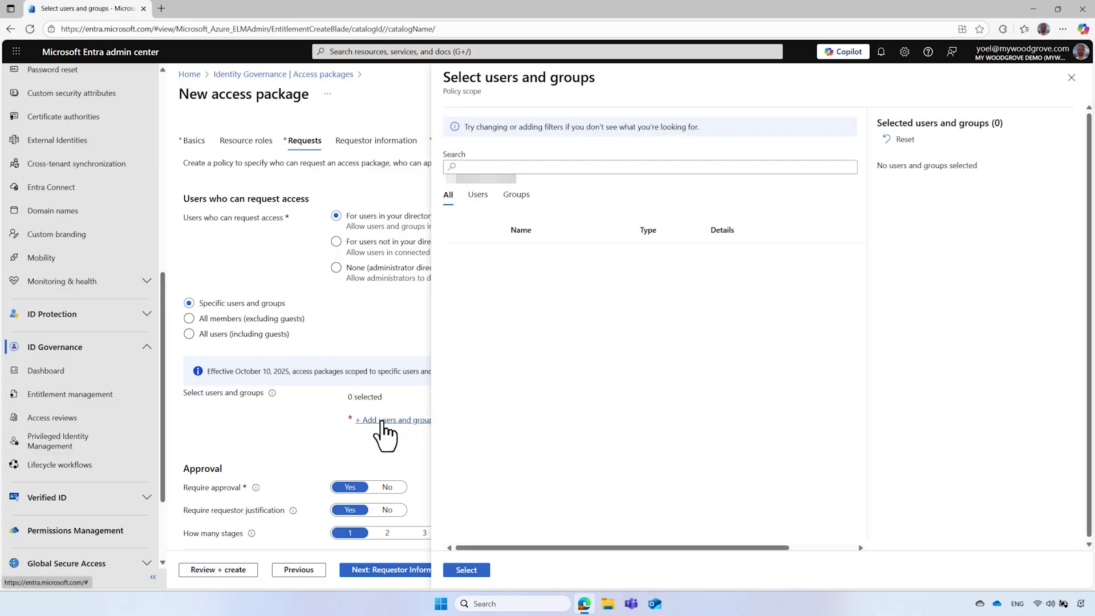
pyautogui.click(516, 197)
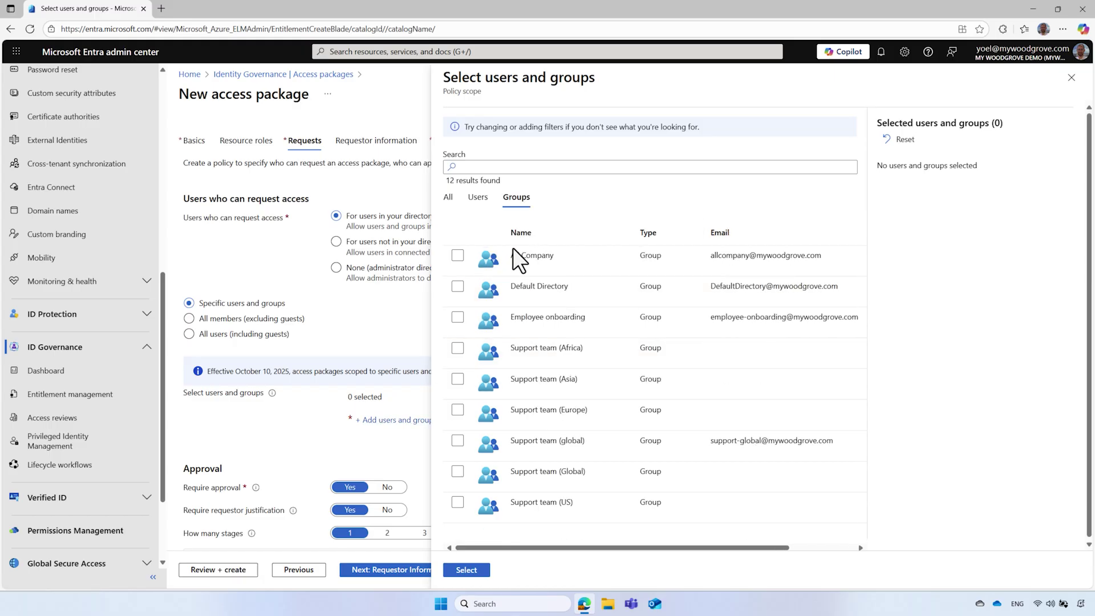
pyautogui.click(457, 472)
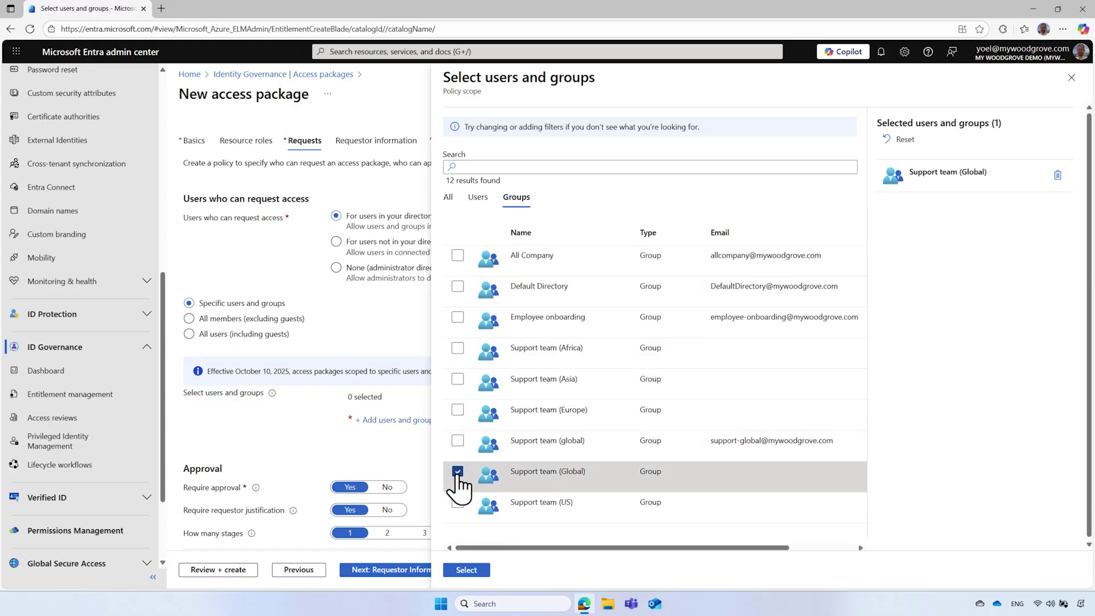
pyautogui.click(466, 570)
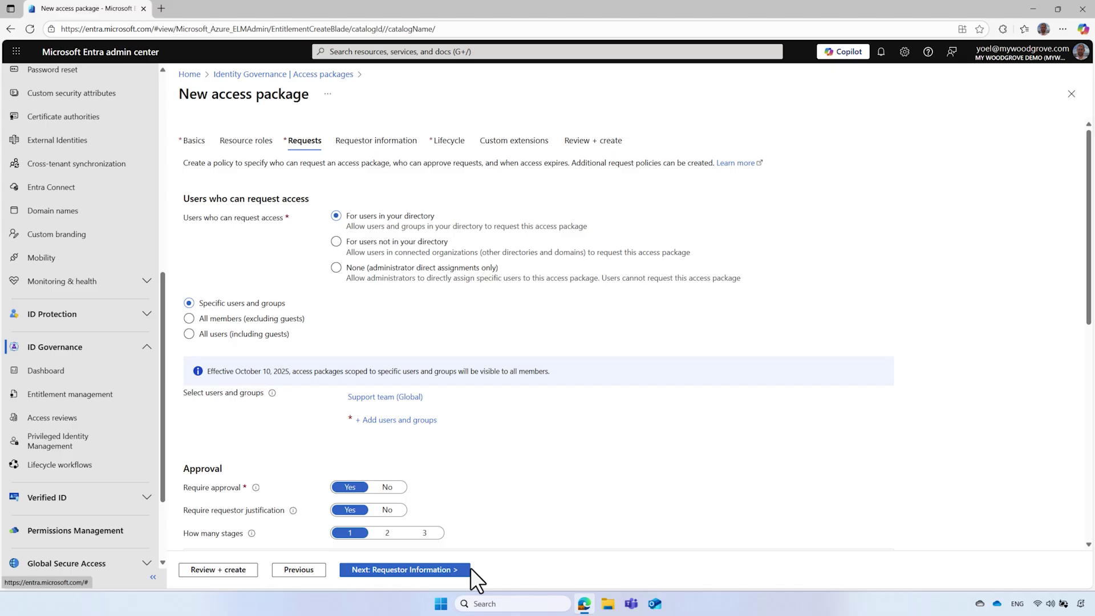
pyautogui.click(390, 487)
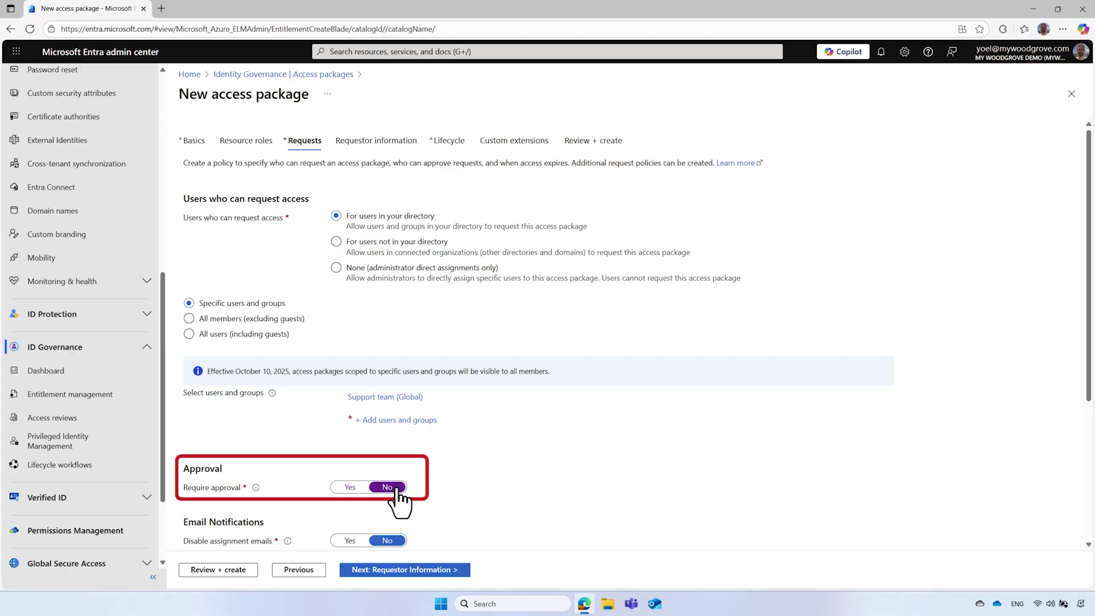
pyautogui.scroll(-4, 506, 495)
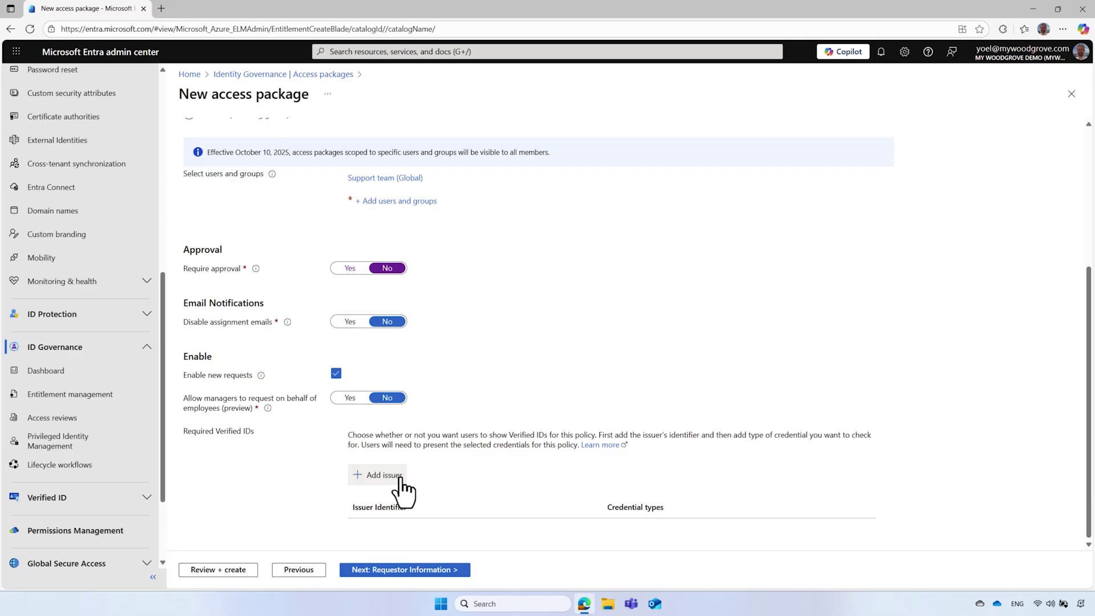
pyautogui.click(399, 477)
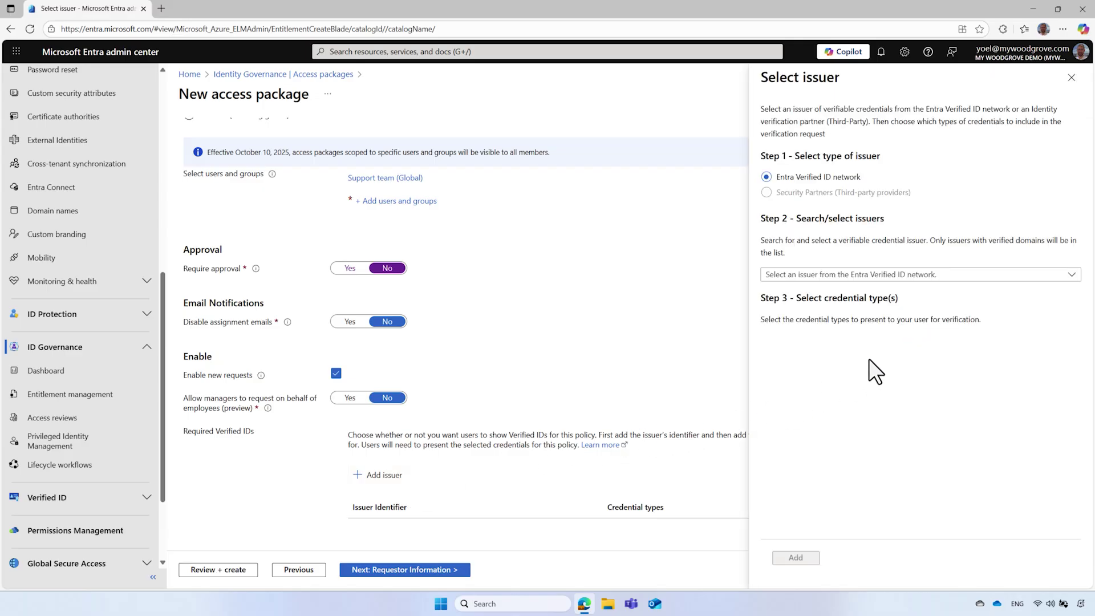
pyautogui.click(1026, 280)
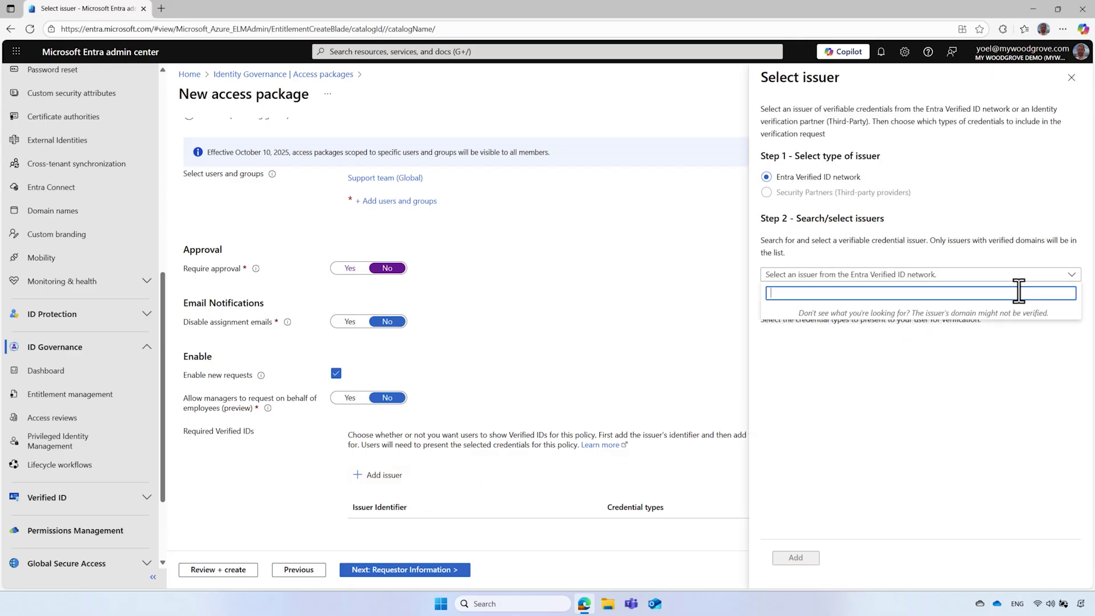
pyautogui.write('https://myiddemo.com')
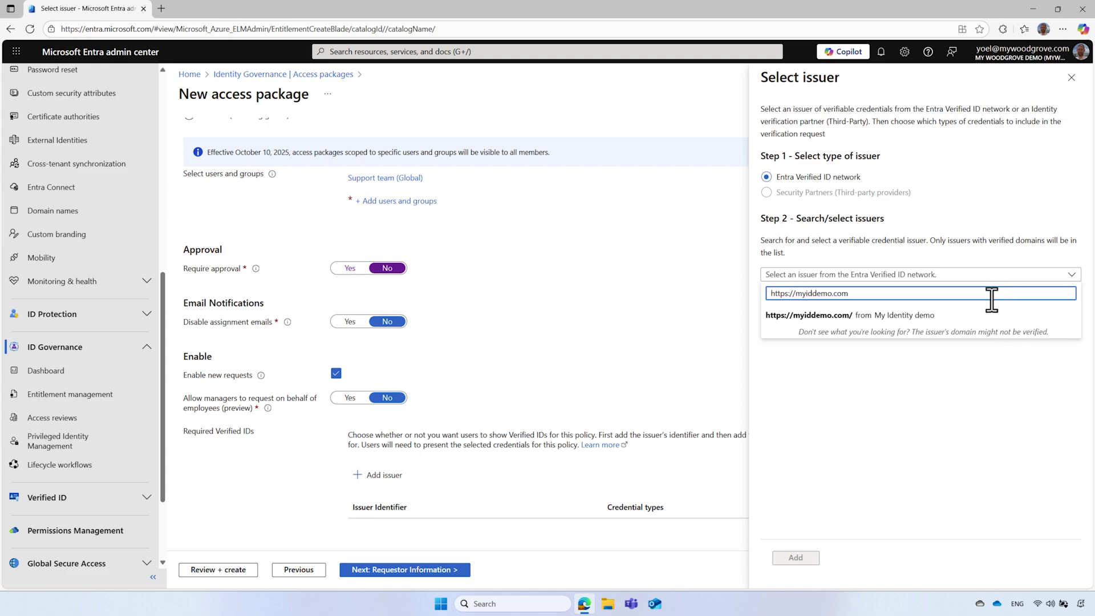
pyautogui.click(940, 315)
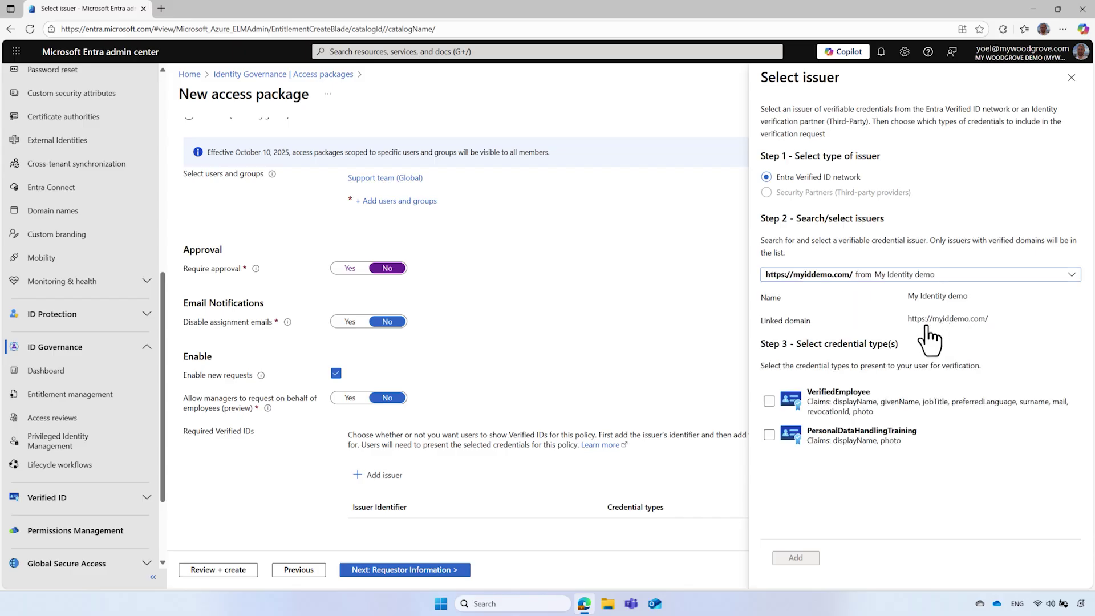
pyautogui.click(769, 435)
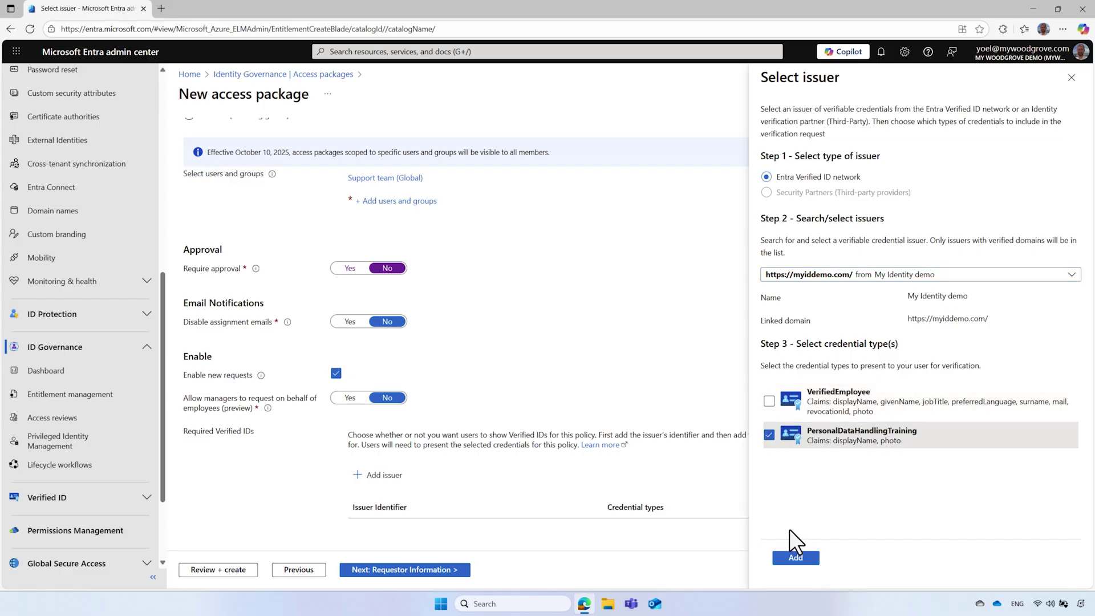
pyautogui.click(796, 557)
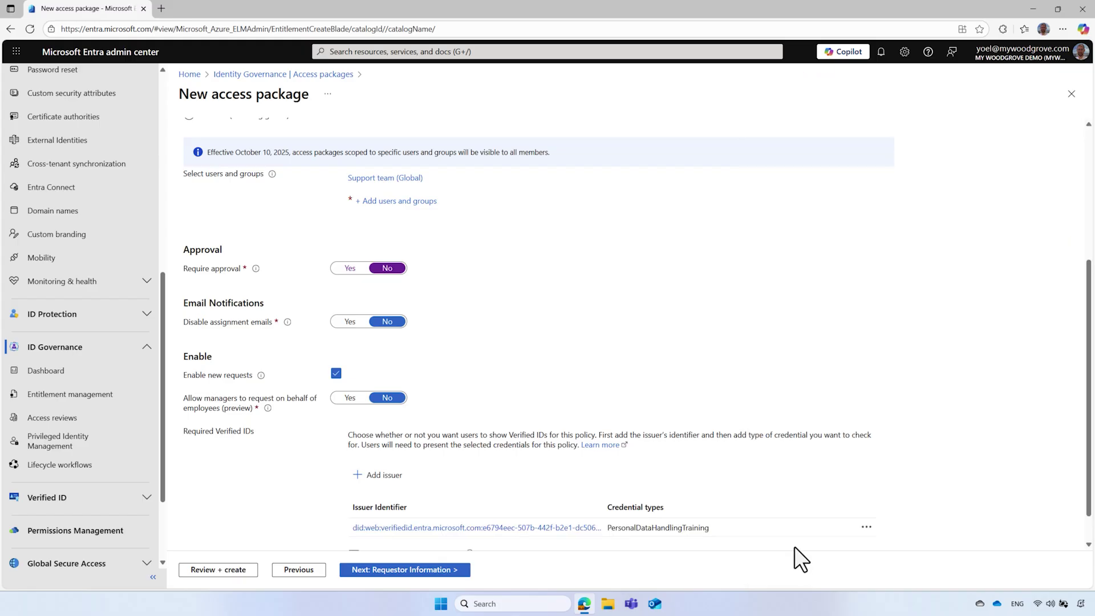
pyautogui.scroll(-1, 794, 547)
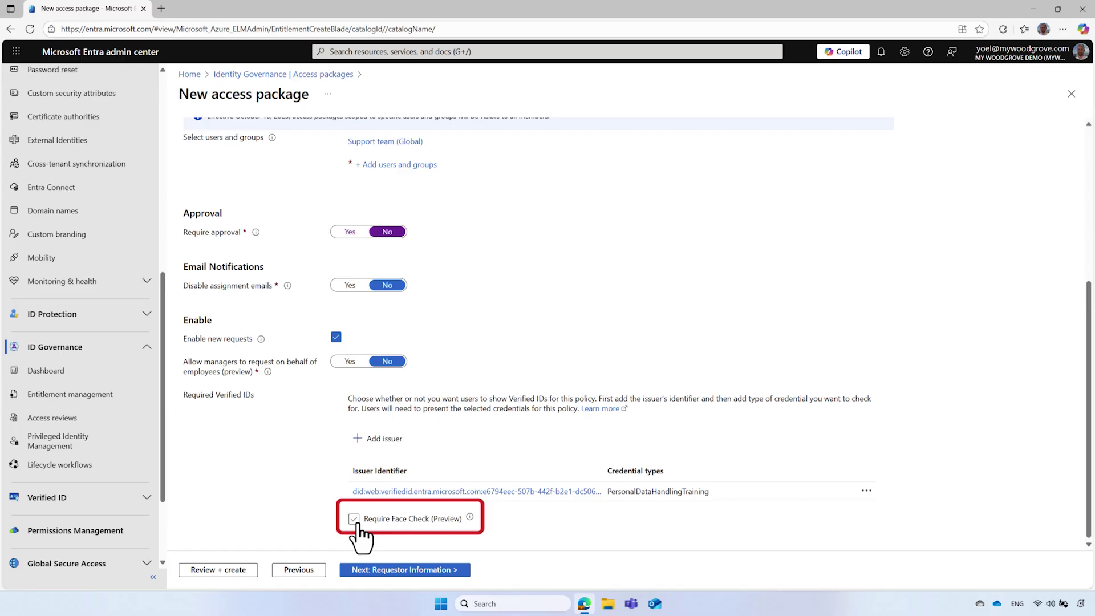
# Step: Turn on Require Face Check (Preview) using the photo claim name
pyautogui.click(357, 522)
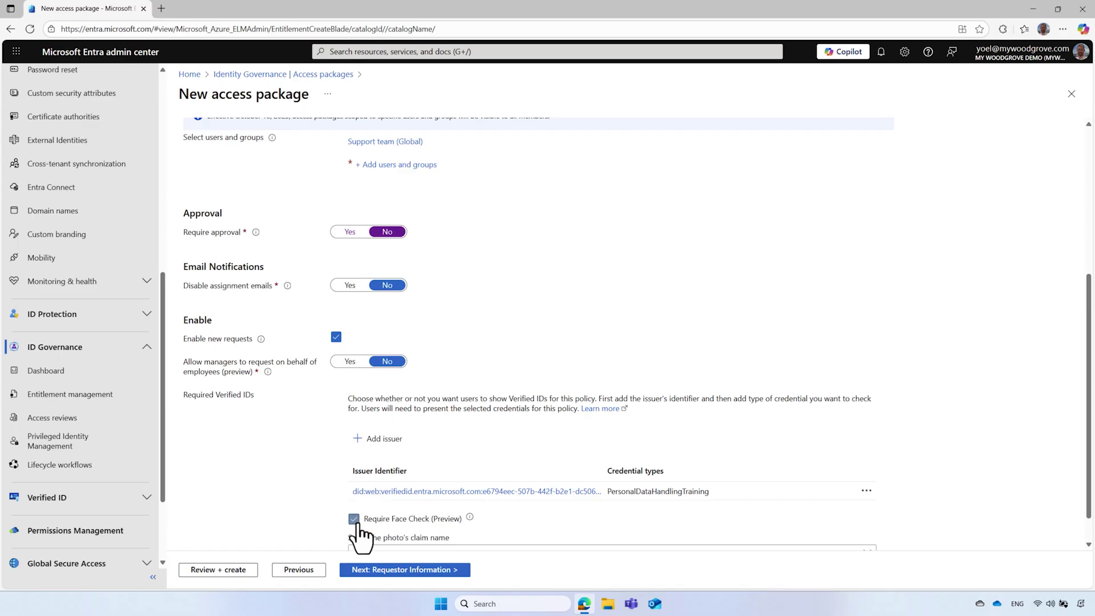
pyautogui.scroll(-1, 553, 539)
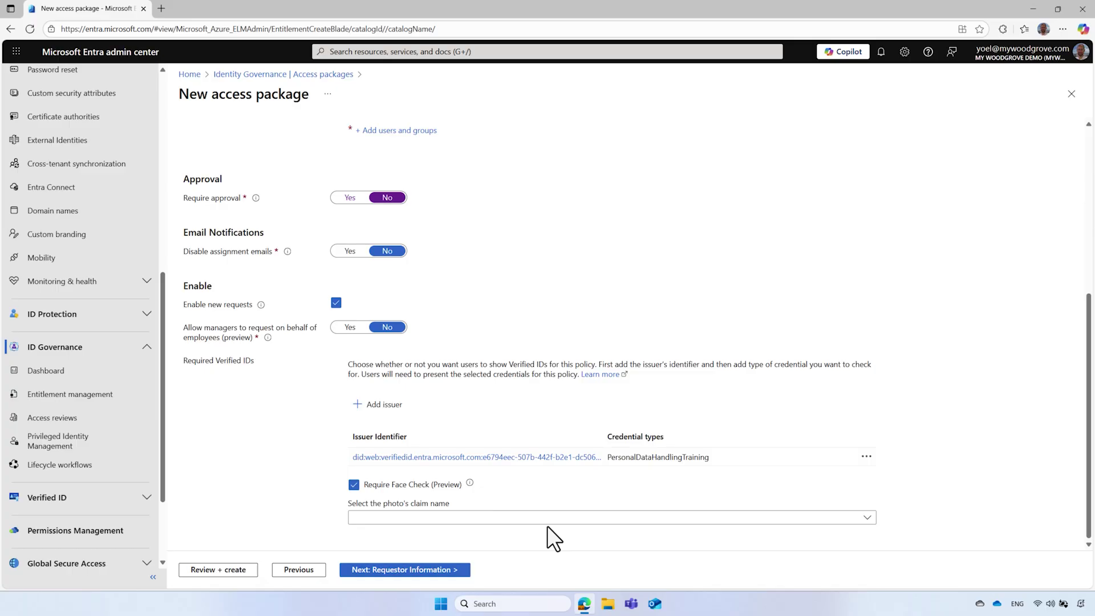
pyautogui.click(557, 519)
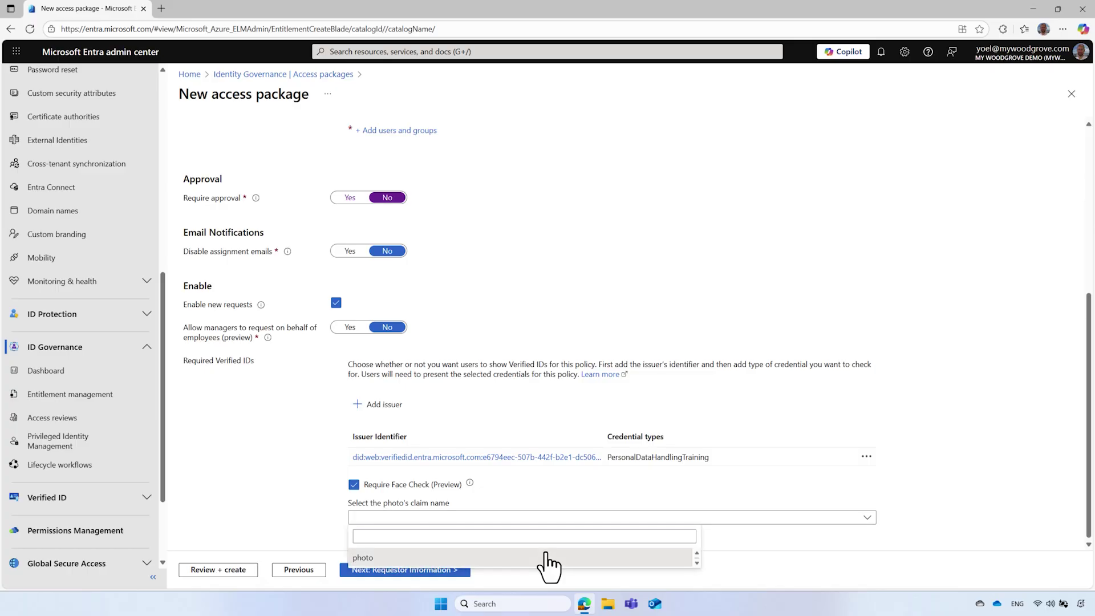
pyautogui.click(545, 558)
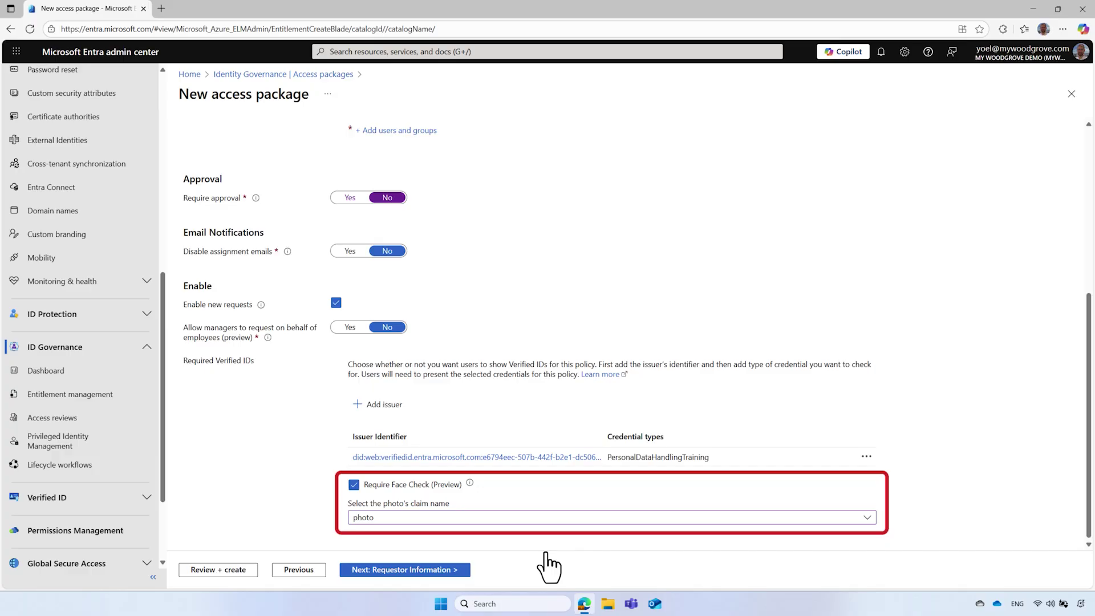
pyautogui.click(436, 569)
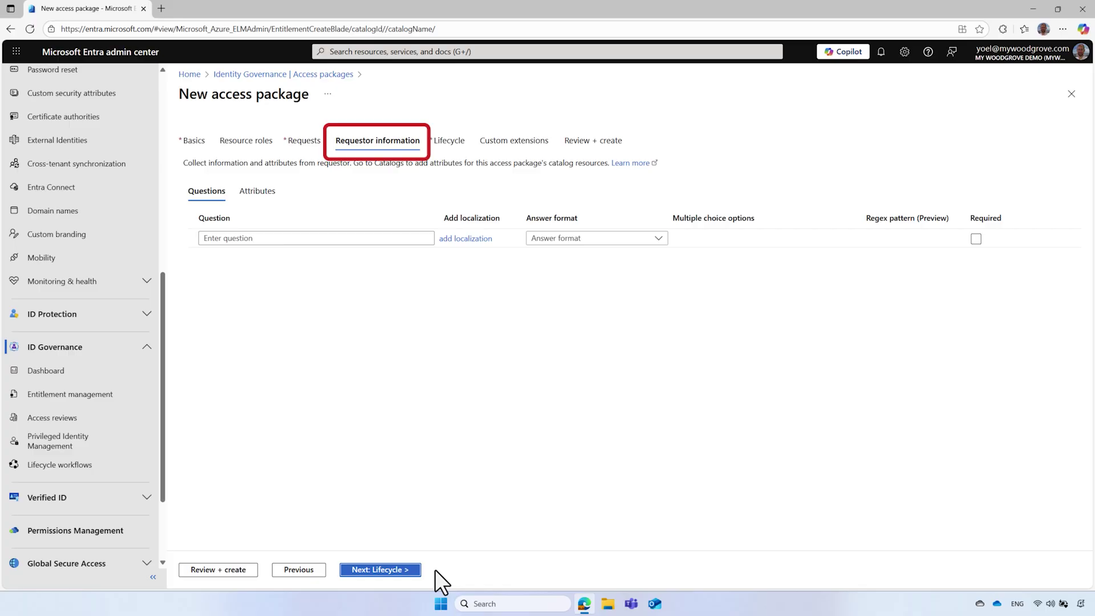
# Step: Skip the Requestor information and Lifecycle pages, keeping their defaults, to reach Custom extensions
pyautogui.click(436, 570)
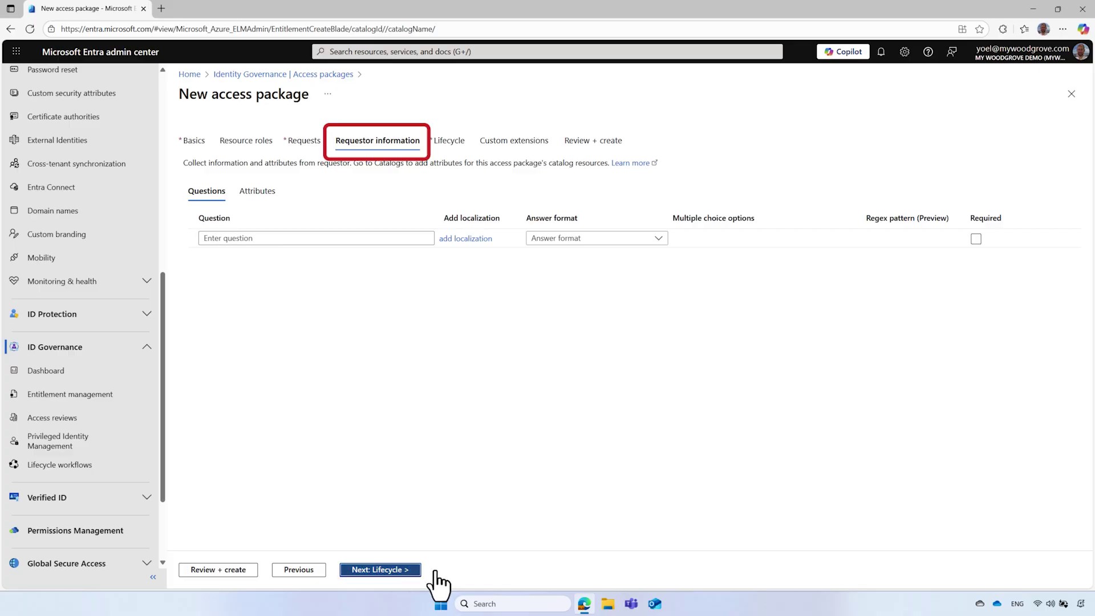
pyautogui.click(388, 572)
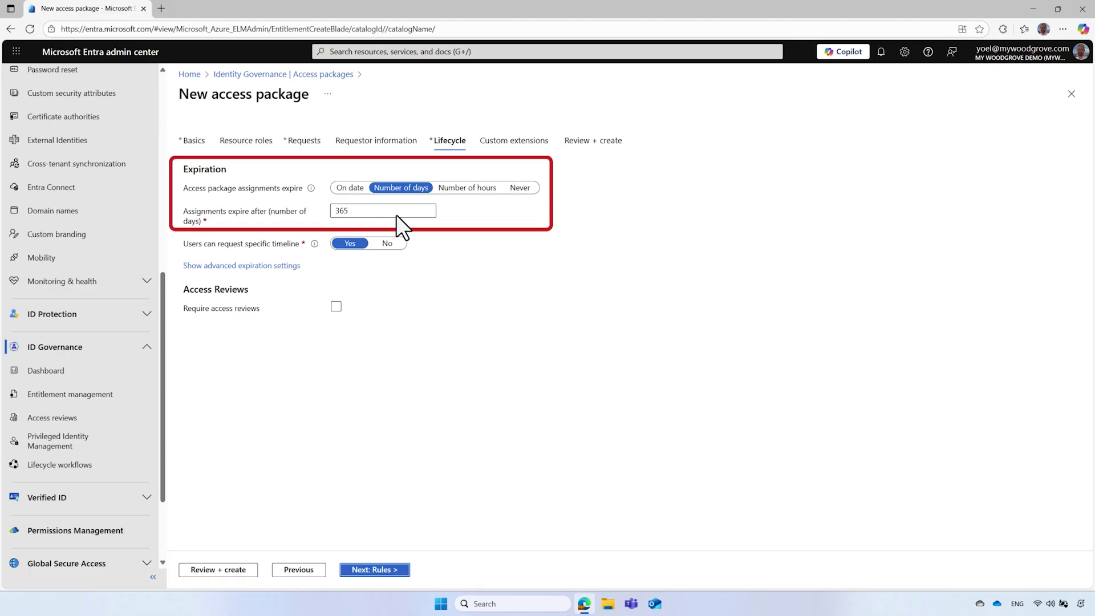
pyautogui.click(374, 569)
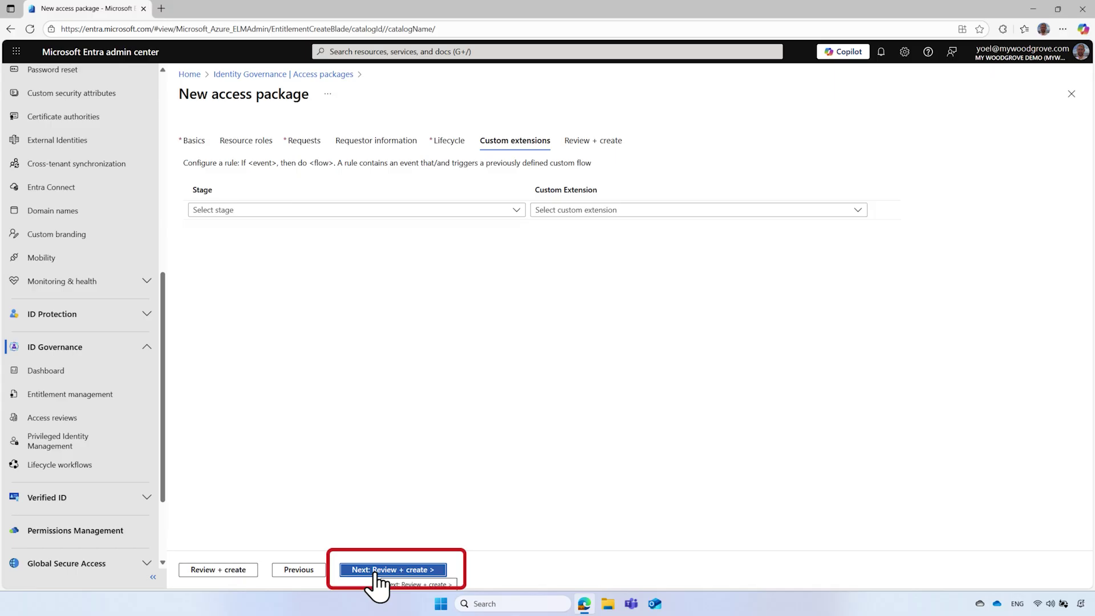
# Step: Leave custom extensions empty and continue to the Review + create summary
pyautogui.click(376, 570)
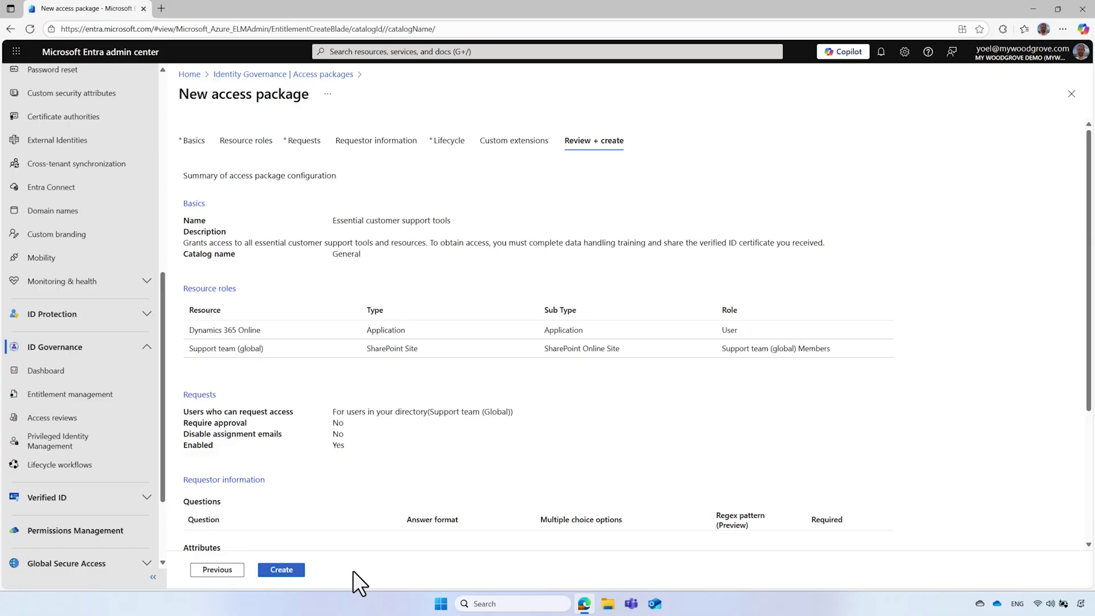
# Step: Create the Essential customer support tools access package from the review summary
pyautogui.click(287, 570)
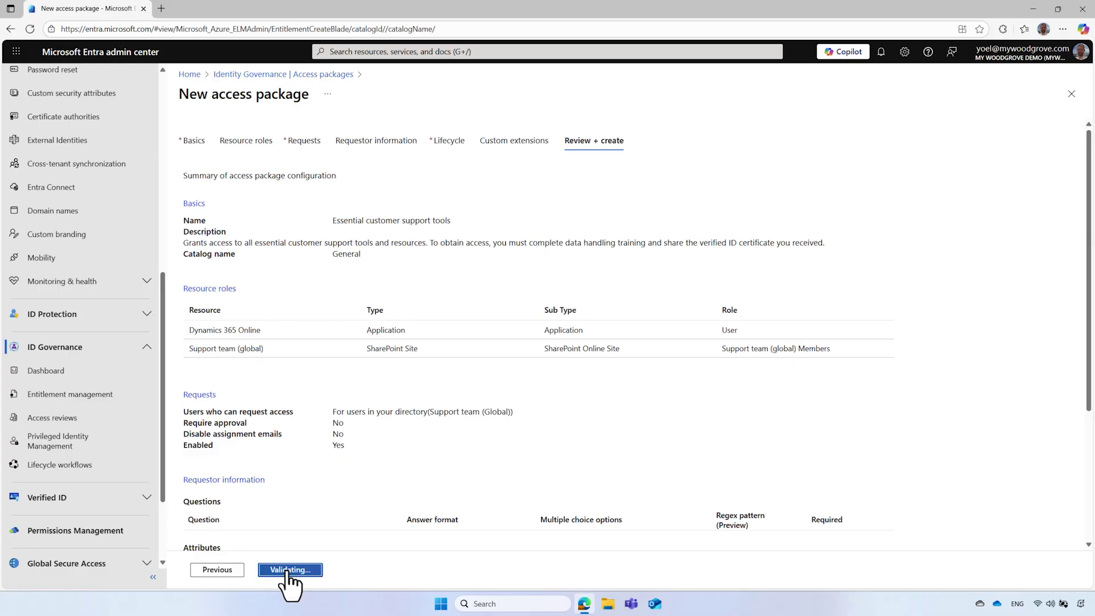